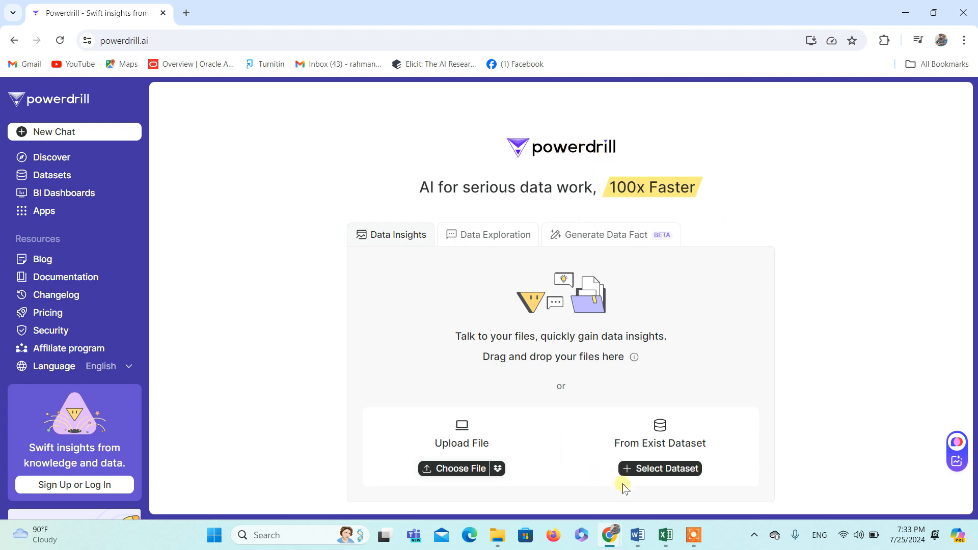
# Step: Switch to Excel and examine the Train&TestDataSet (Diabetes) columns, from Activities and the lipid values through to the DiabetesType column
pyautogui.click(665, 538)
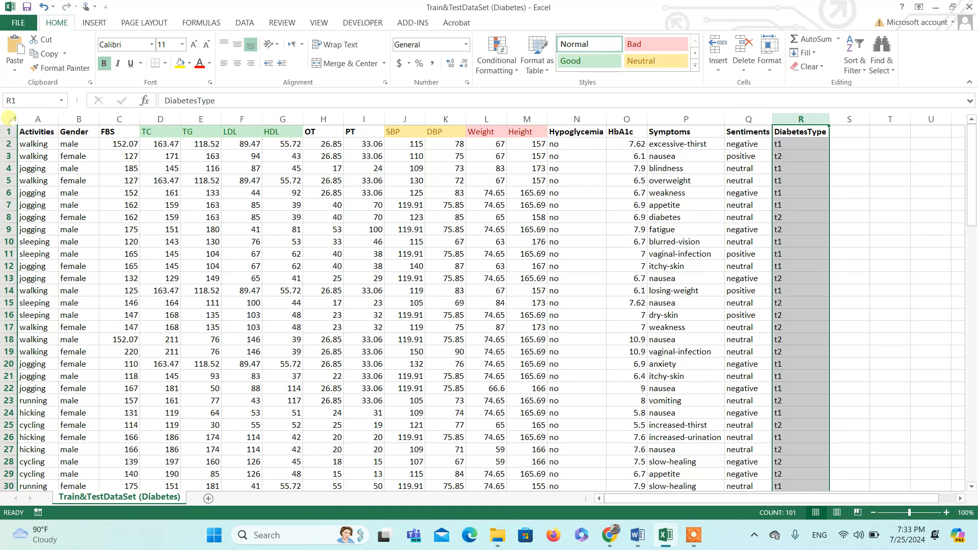
pyautogui.click(10, 118)
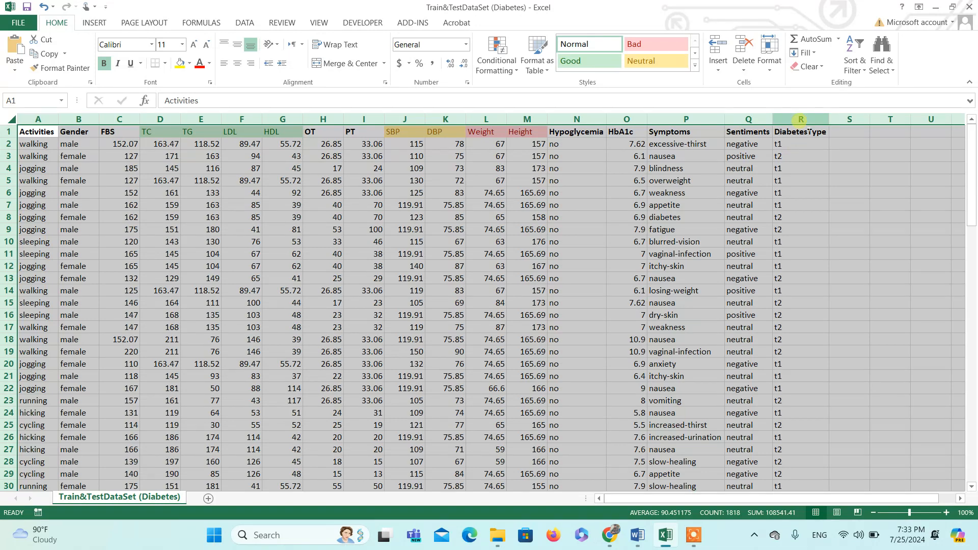
pyautogui.click(801, 119)
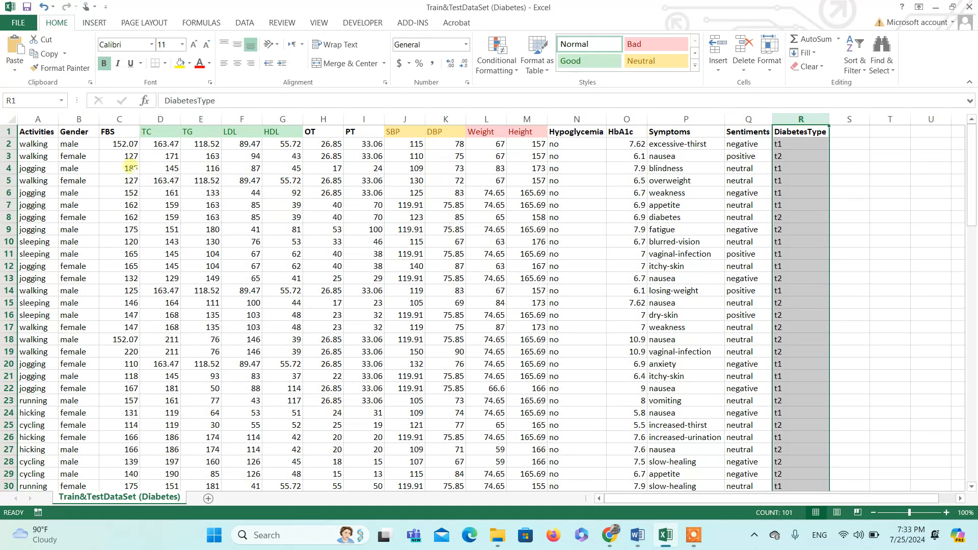
pyautogui.click(8, 116)
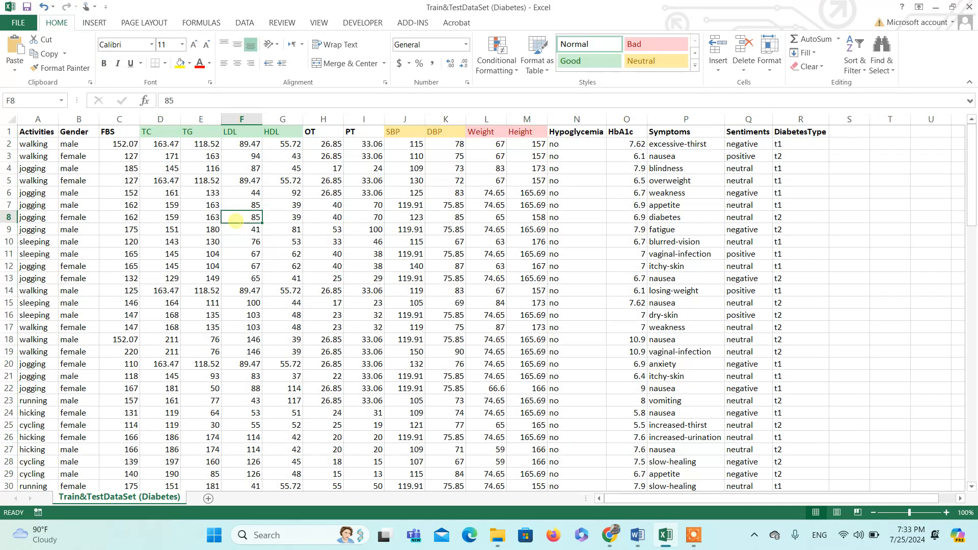
pyautogui.click(233, 218)
pyautogui.moveTo(147, 132); pyautogui.dragTo(260, 134)
pyautogui.click(122, 132)
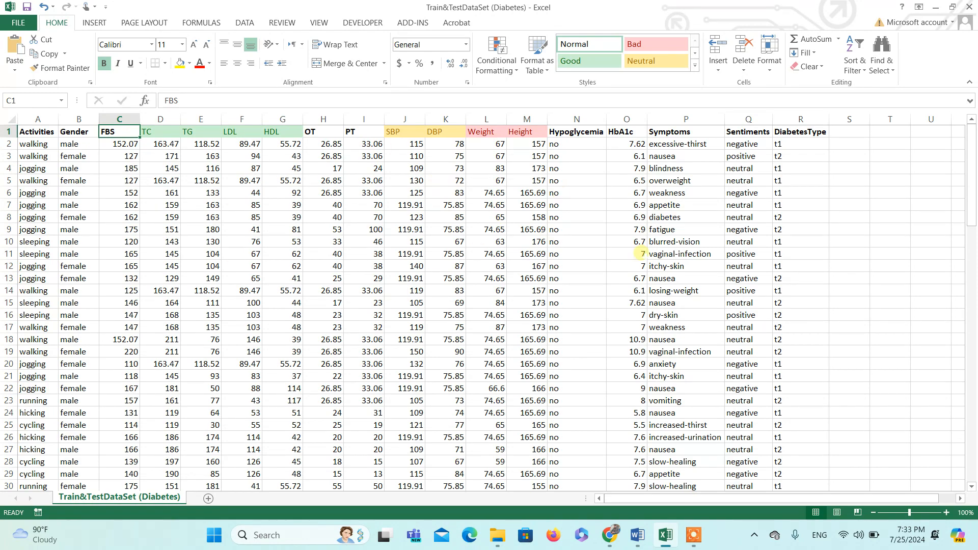
pyautogui.moveTo(970, 151); pyautogui.dragTo(962, 127)
# Step: Switch back to Powerdrill in Chrome and compare its Data Insights and Data Exploration modes
pyautogui.moveTo(610, 535)
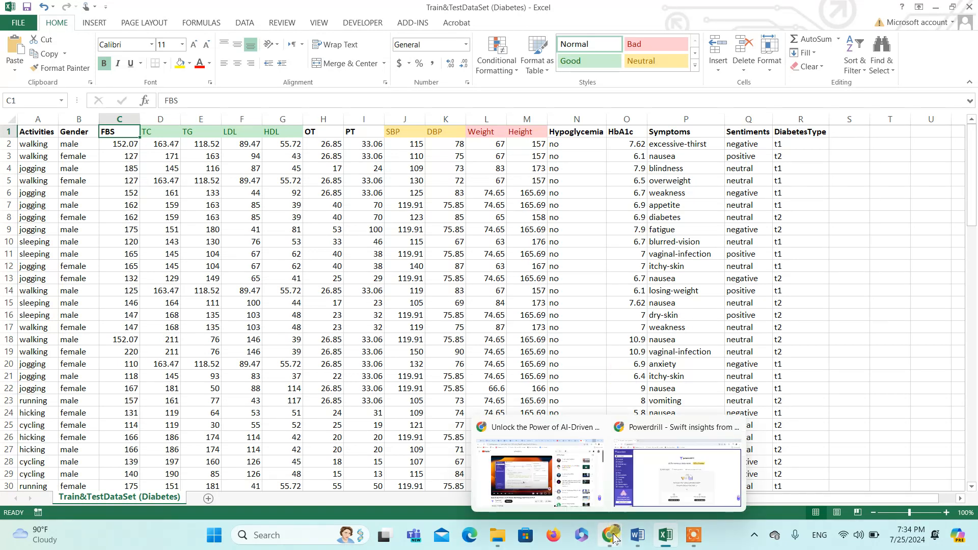
pyautogui.click(673, 481)
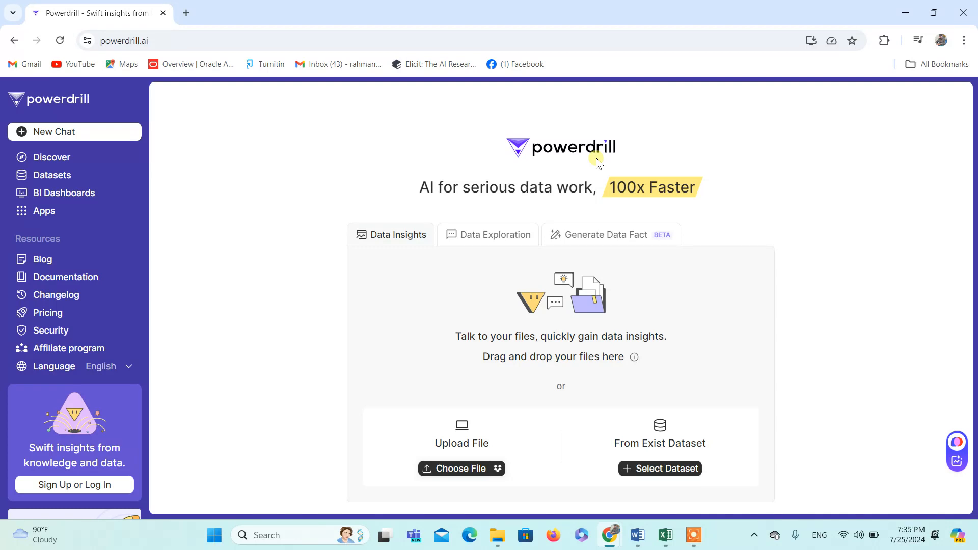
pyautogui.click(201, 42)
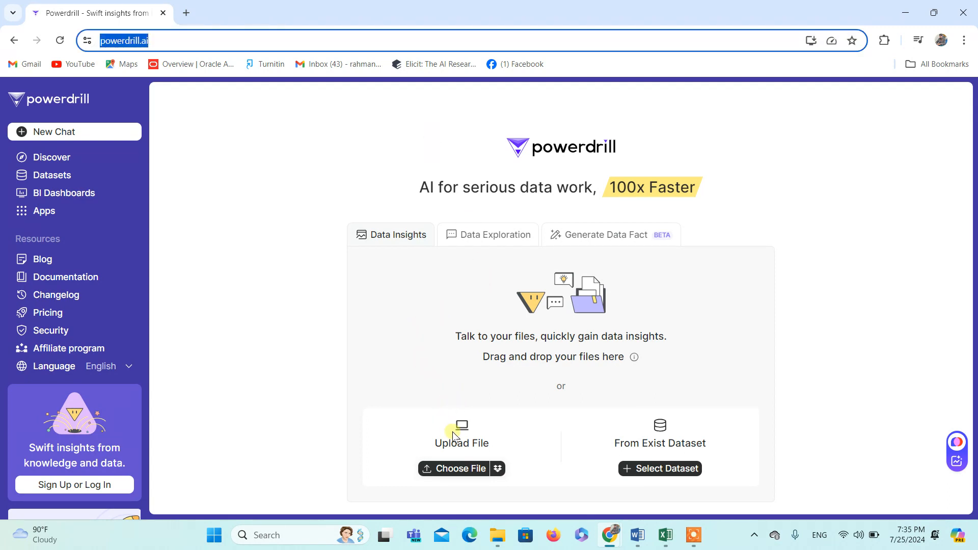
pyautogui.click(406, 243)
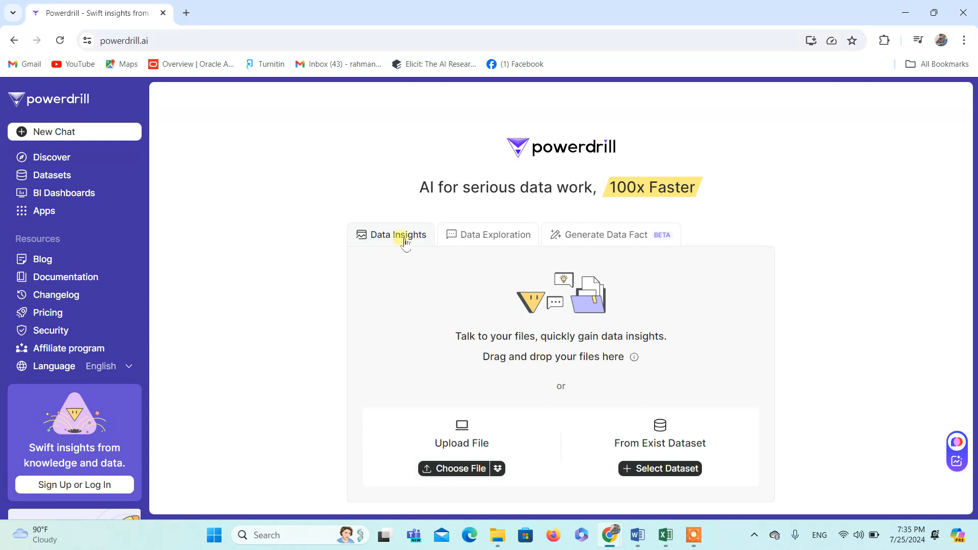
pyautogui.click(515, 239)
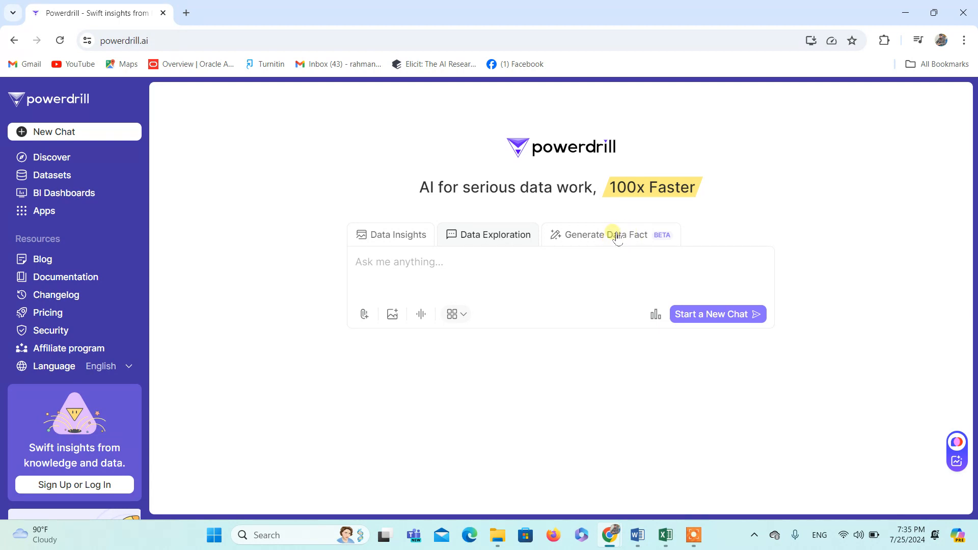
pyautogui.click(405, 235)
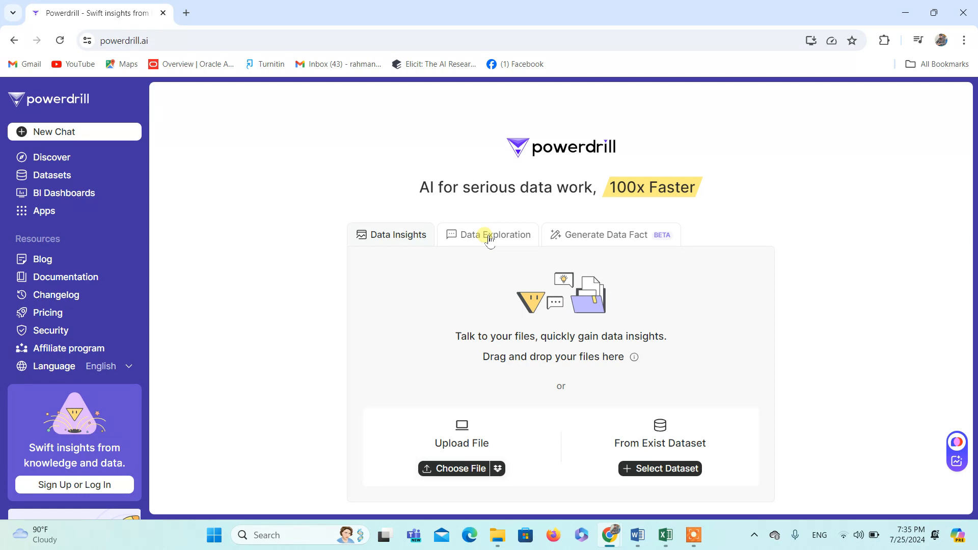
# Step: Start a file upload and sign up with Google, using the last listed account and approving the data sharing
pyautogui.click(463, 474)
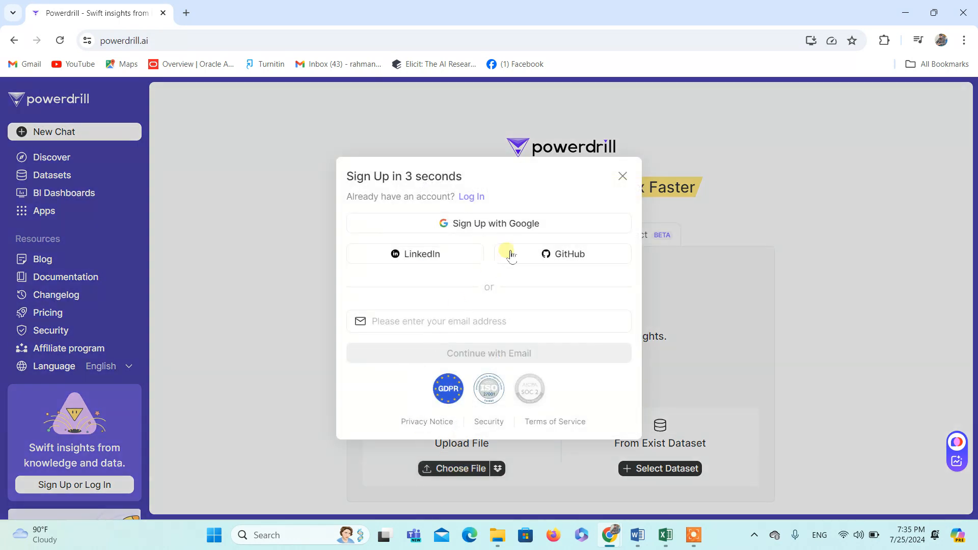
pyautogui.click(499, 228)
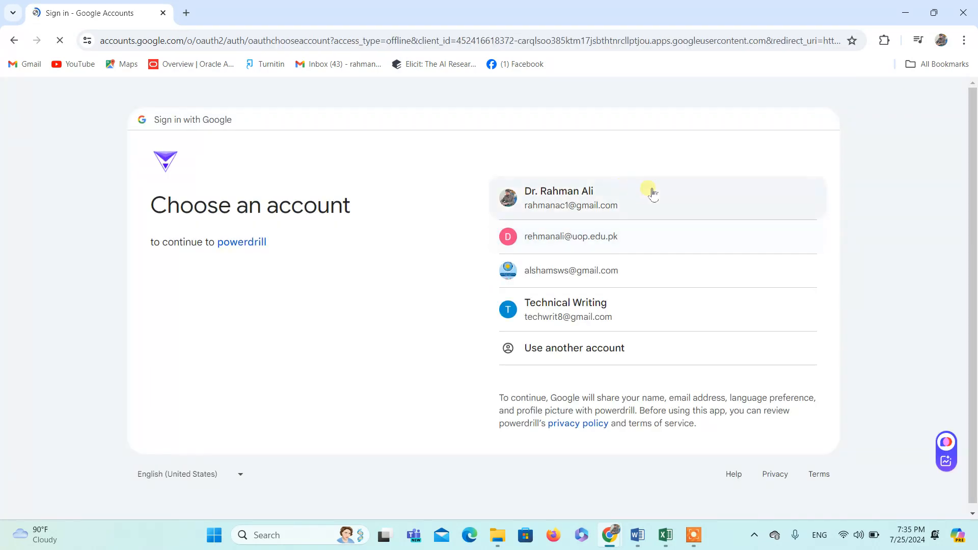
pyautogui.click(588, 316)
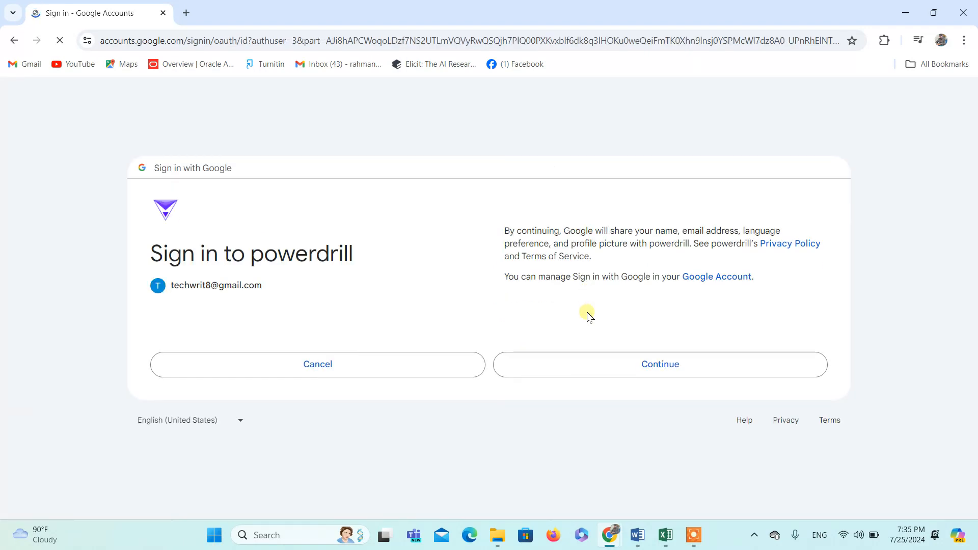
pyautogui.click(667, 370)
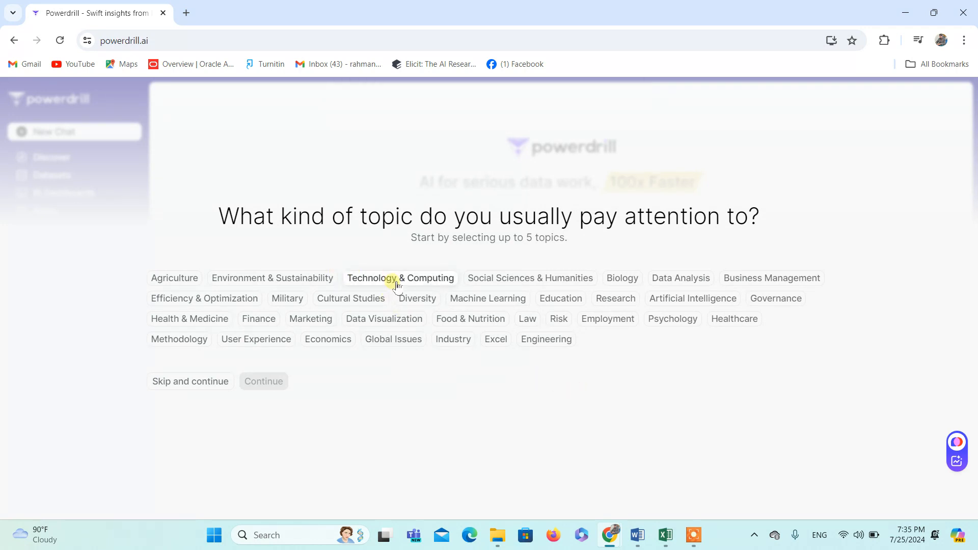
# Step: Choose Technology & Computing, Data Analysis, Healthcare, Methodology and Data Visualization as topics of interest and continue
pyautogui.click(397, 285)
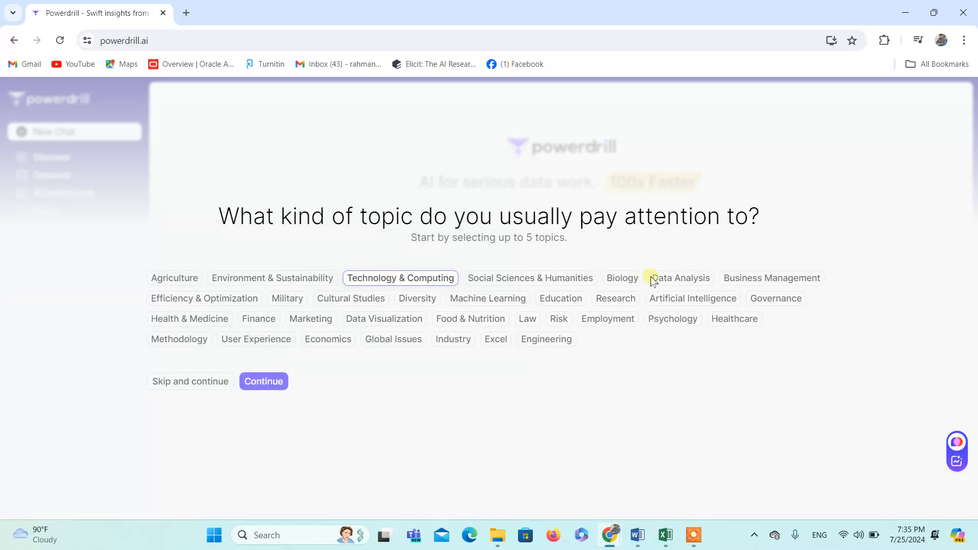
pyautogui.click(683, 280)
pyautogui.click(737, 321)
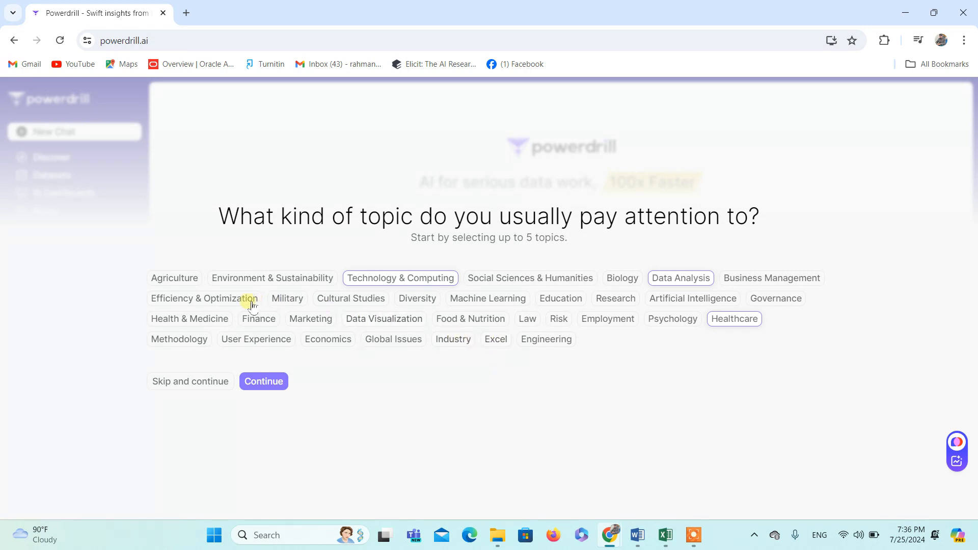
pyautogui.click(205, 345)
pyautogui.click(401, 325)
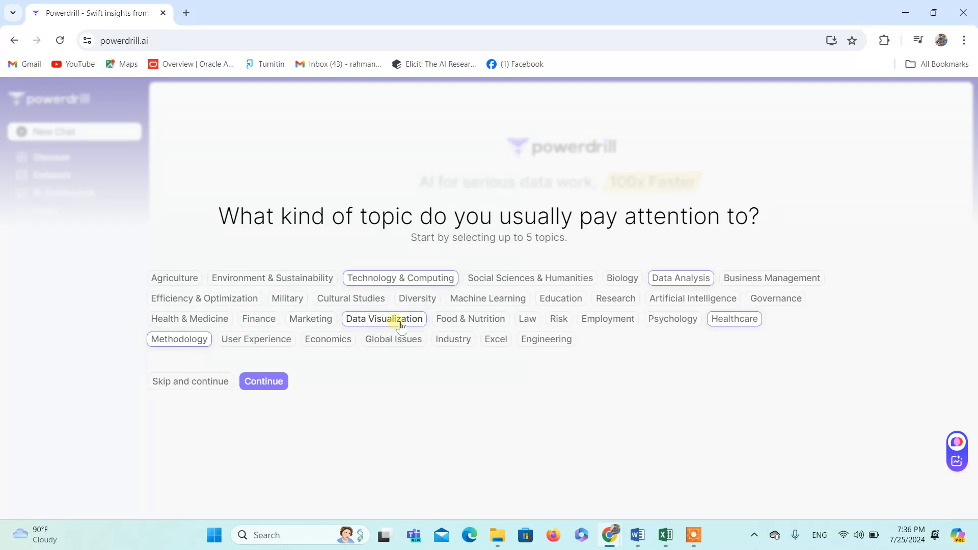
pyautogui.click(271, 382)
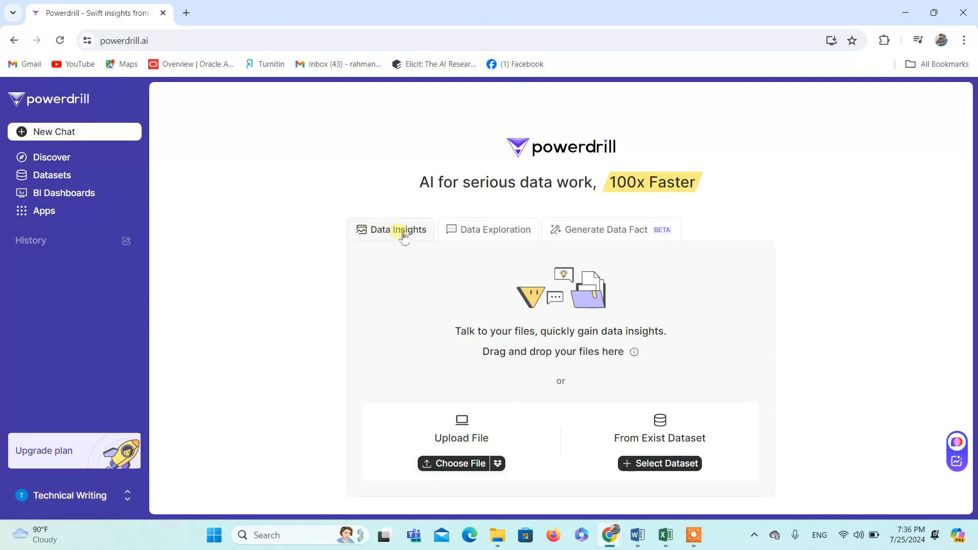
# Step: Upload the Train&TestDataSet (Diabetes) CSV file from the H2RM folder for Data Insights
pyautogui.click(489, 230)
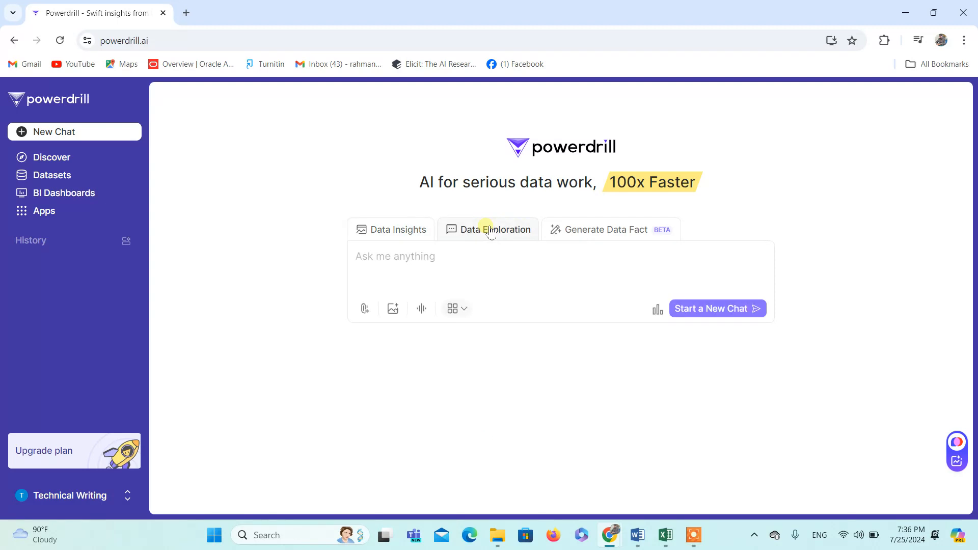
pyautogui.click(401, 233)
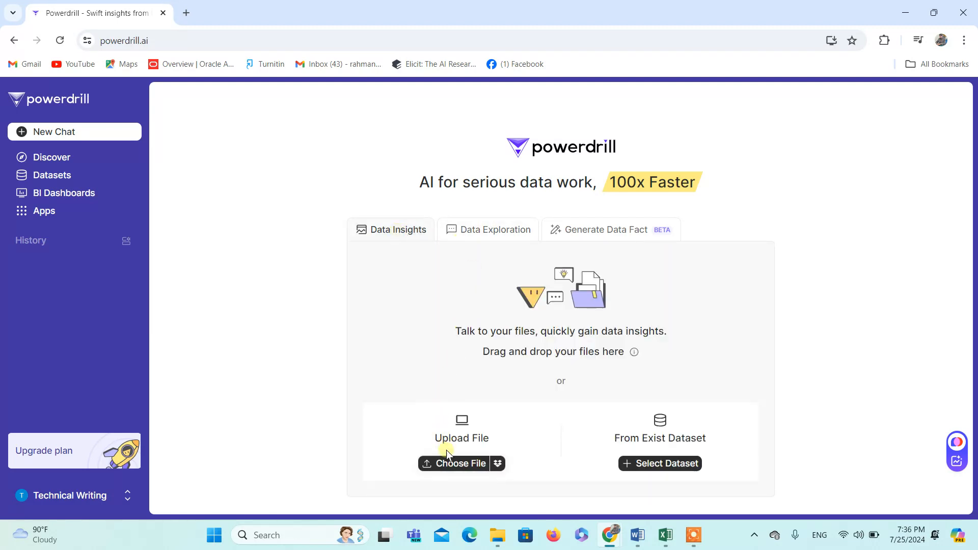
pyautogui.click(461, 468)
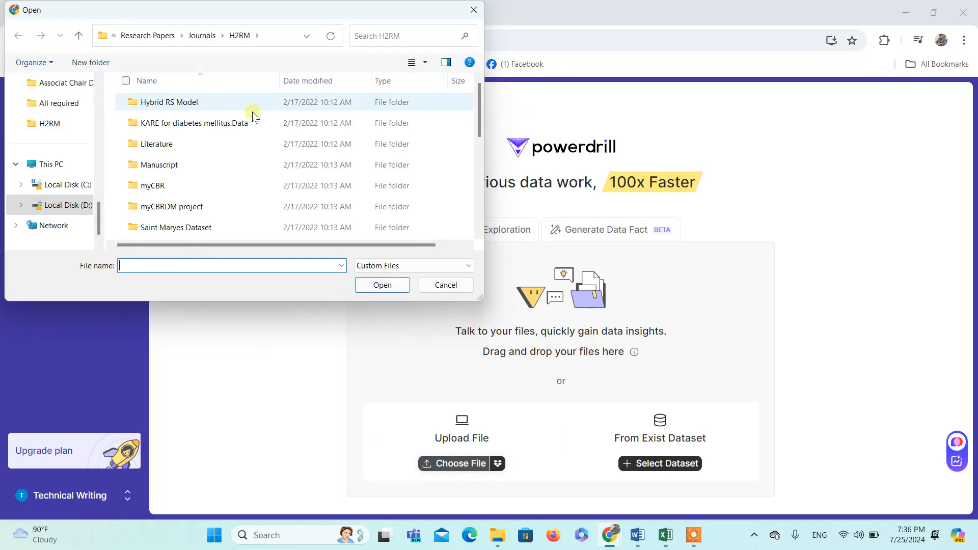
pyautogui.moveTo(478, 97); pyautogui.dragTo(469, 206)
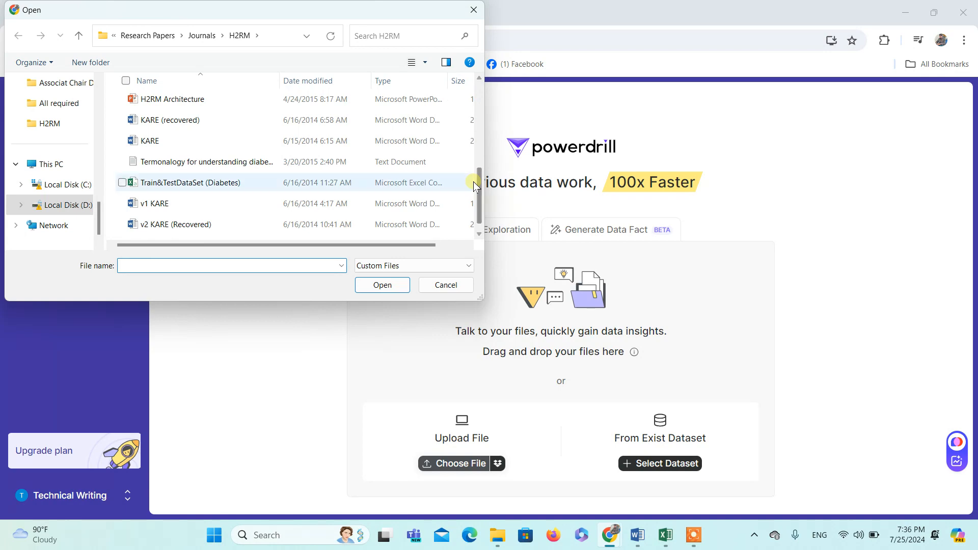
pyautogui.doubleClick(205, 185)
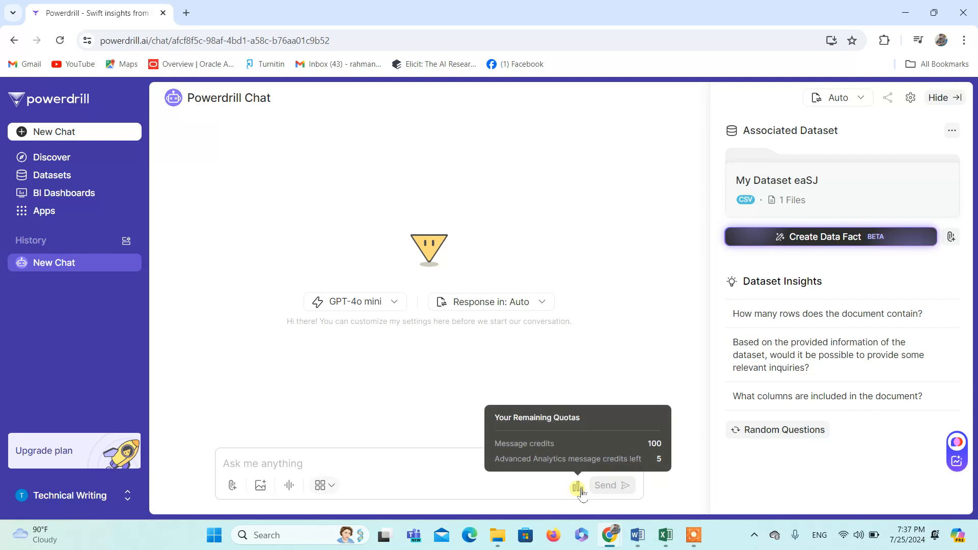
# Step: Check the remaining message quotas and ask the suggested question "What columns are included in the document?"
pyautogui.click(280, 460)
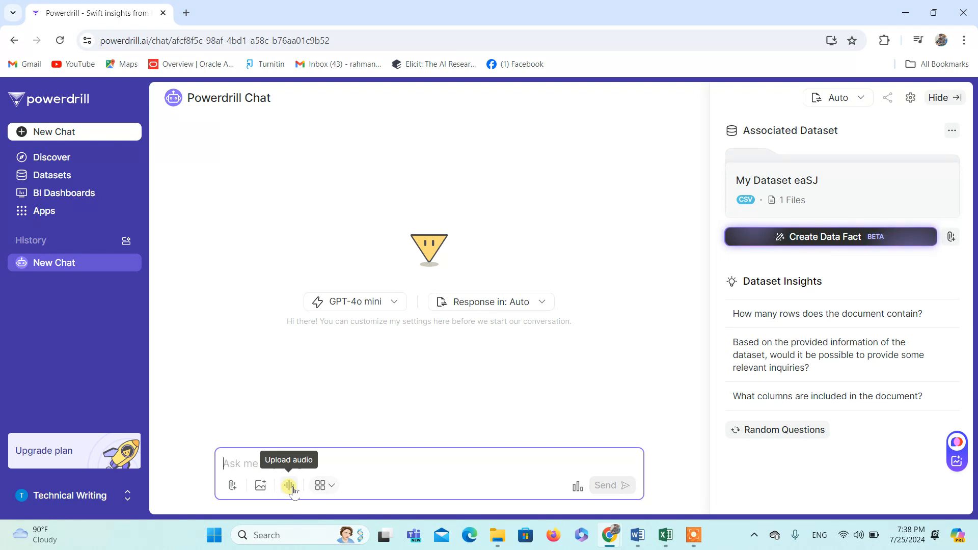
pyautogui.click(578, 489)
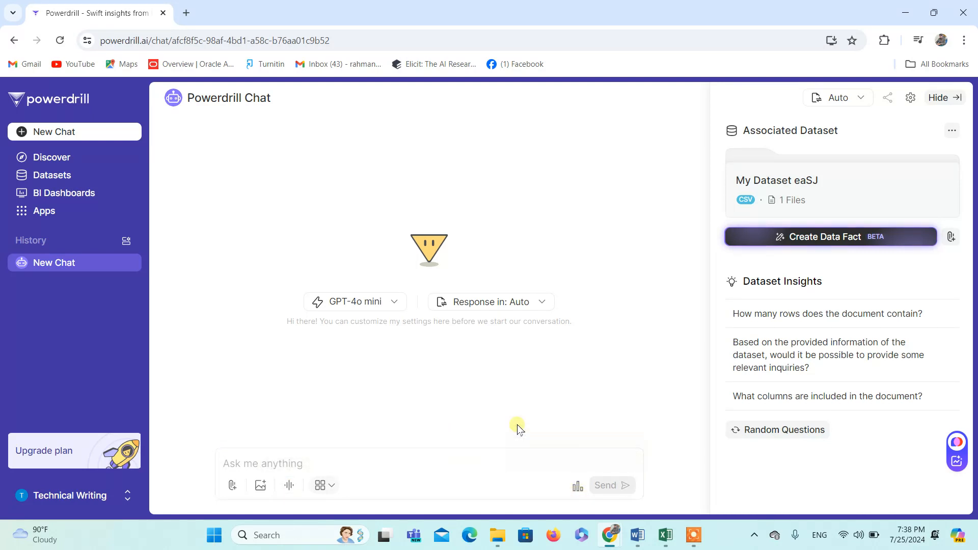
pyautogui.moveTo(581, 494)
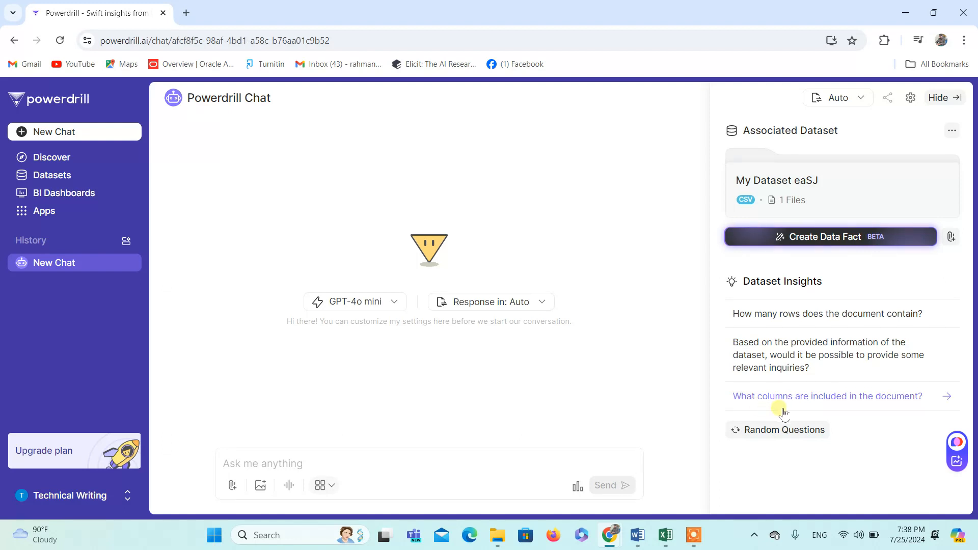
pyautogui.click(809, 402)
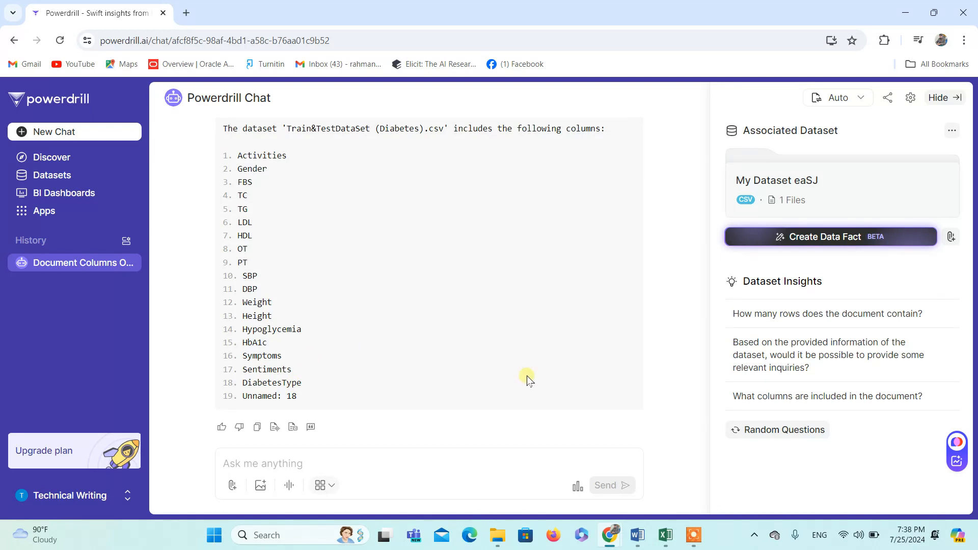
# Step: Ask for a gender-based analysis of the lipid profiles (TC, TG, LDL, HDL) with a bar graph for physicians, and read the answer
pyautogui.click(426, 460)
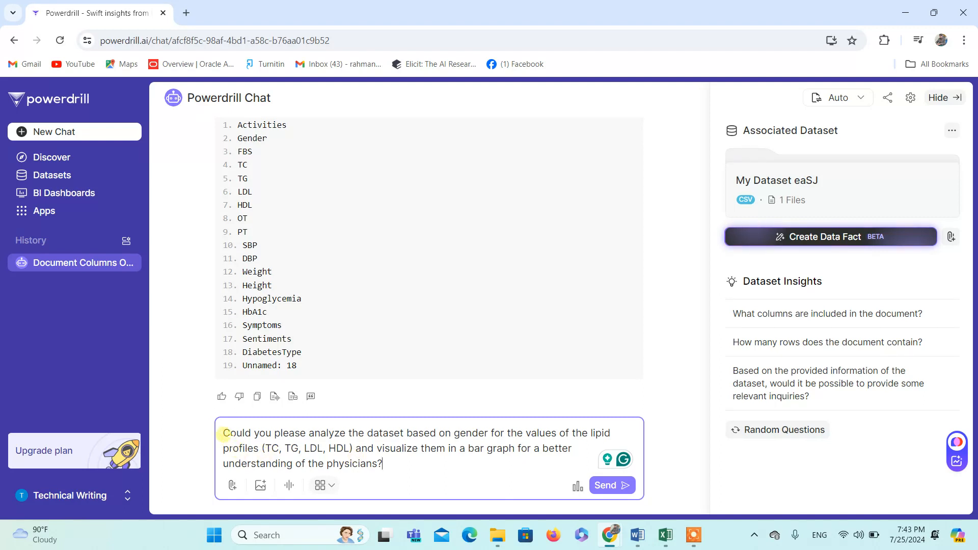
pyautogui.moveTo(224, 433); pyautogui.dragTo(579, 478)
pyautogui.moveTo(582, 487)
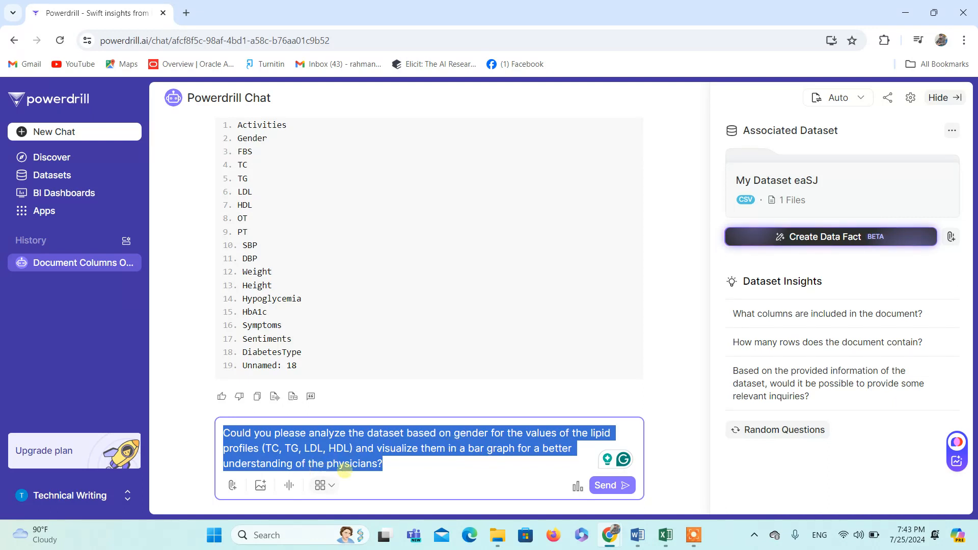
pyautogui.click(409, 469)
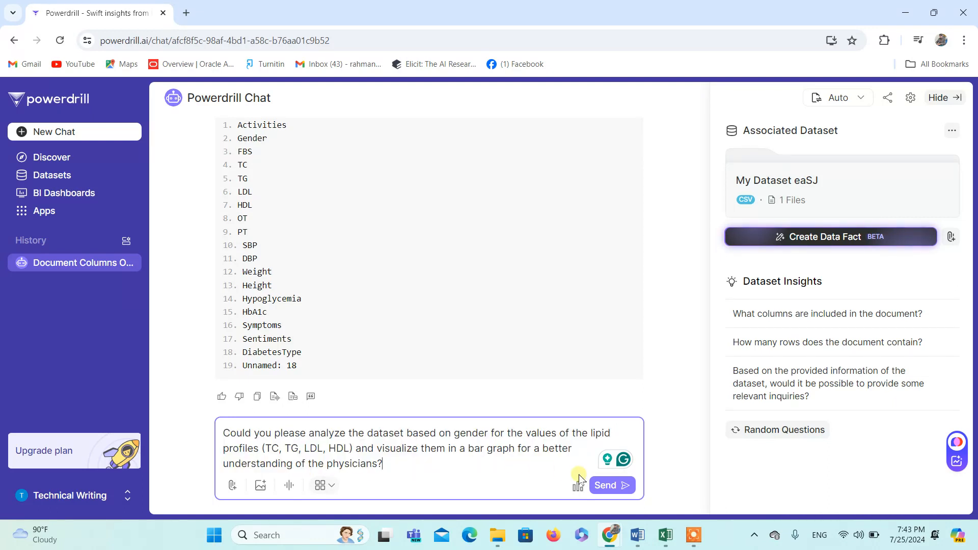
pyautogui.click(611, 485)
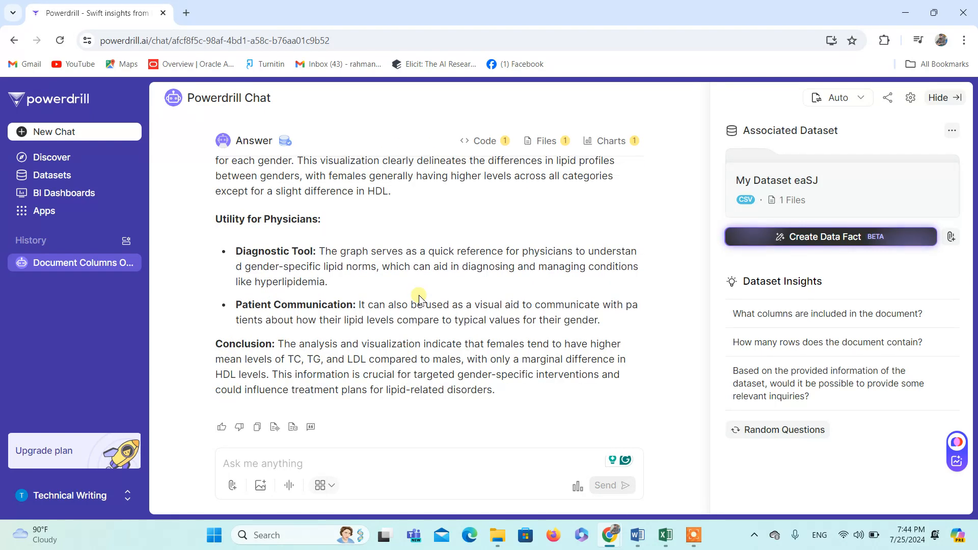
pyautogui.scroll(2, 419, 298)
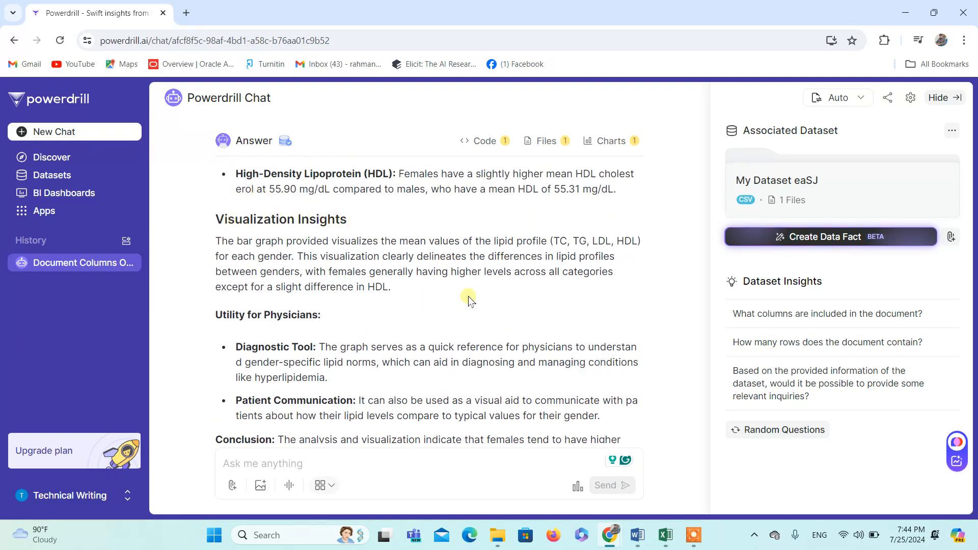
pyautogui.scroll(-2, 469, 301)
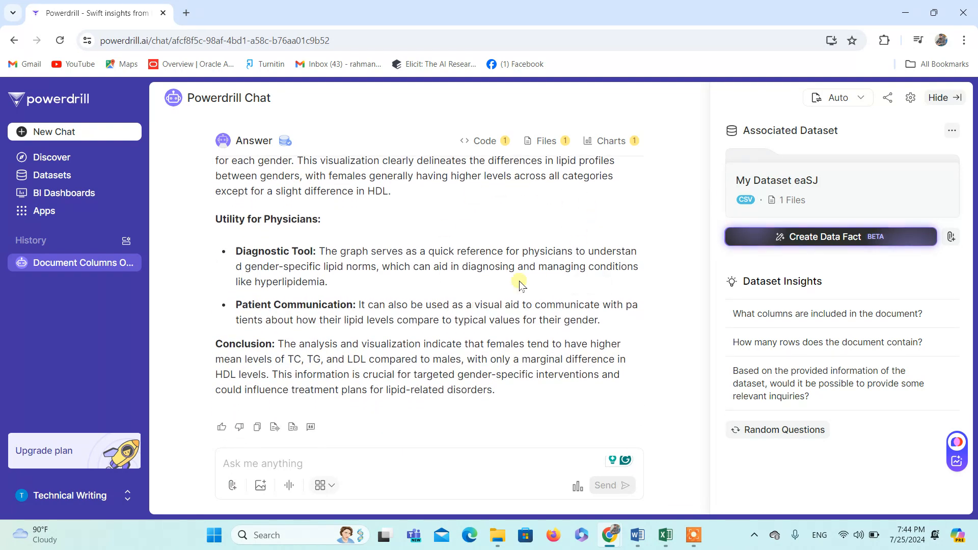
# Step: Review the lipid profile bar chart by gender and the written observations, visualization insights and conclusion beneath it
pyautogui.scroll(5, 427, 306)
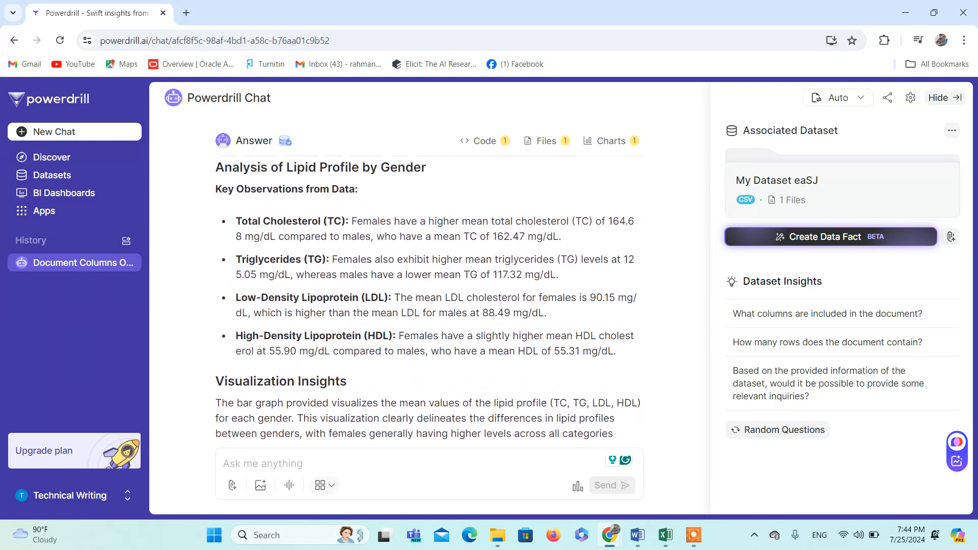
pyautogui.scroll(7, 428, 306)
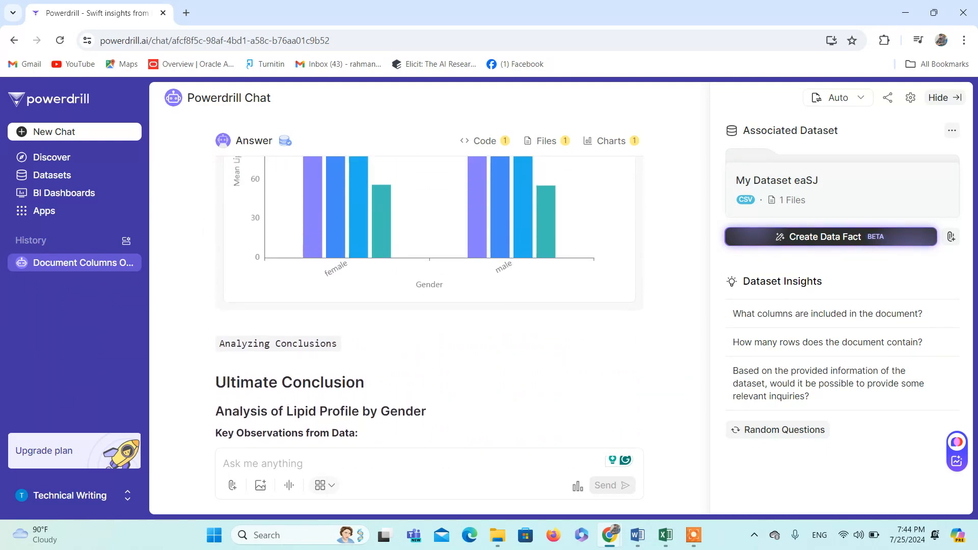
pyautogui.scroll(2, 428, 306)
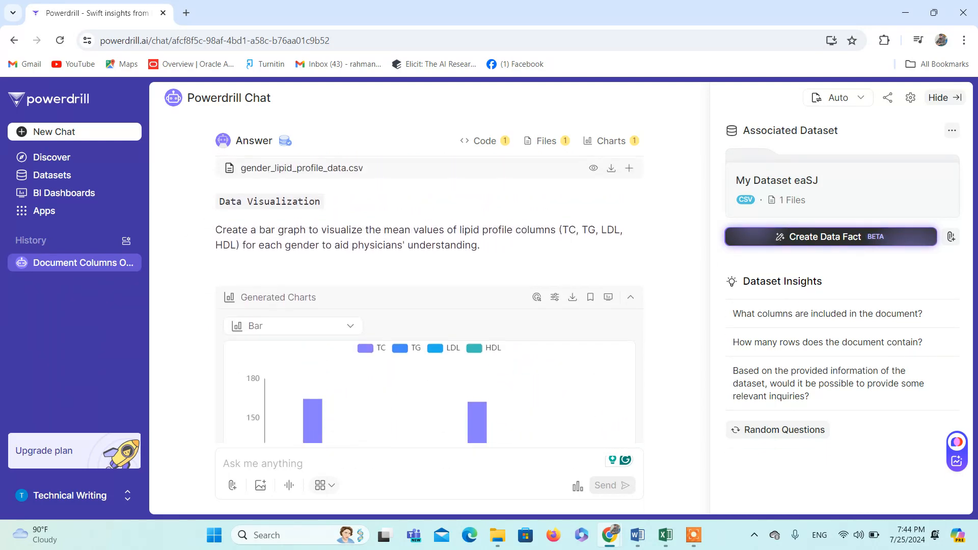
pyautogui.scroll(-3, 428, 306)
pyautogui.scroll(-2, 428, 306)
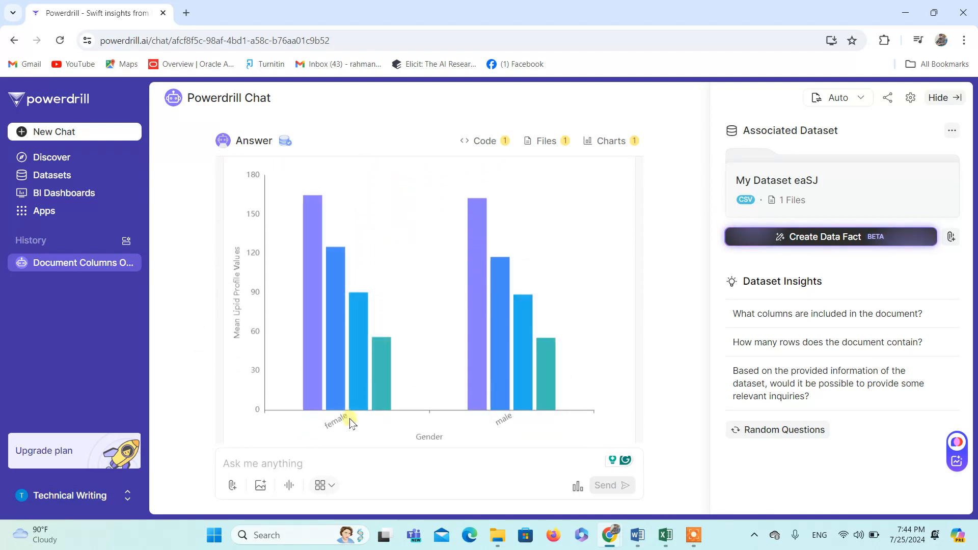
pyautogui.moveTo(348, 379)
pyautogui.scroll(-5, 689, 361)
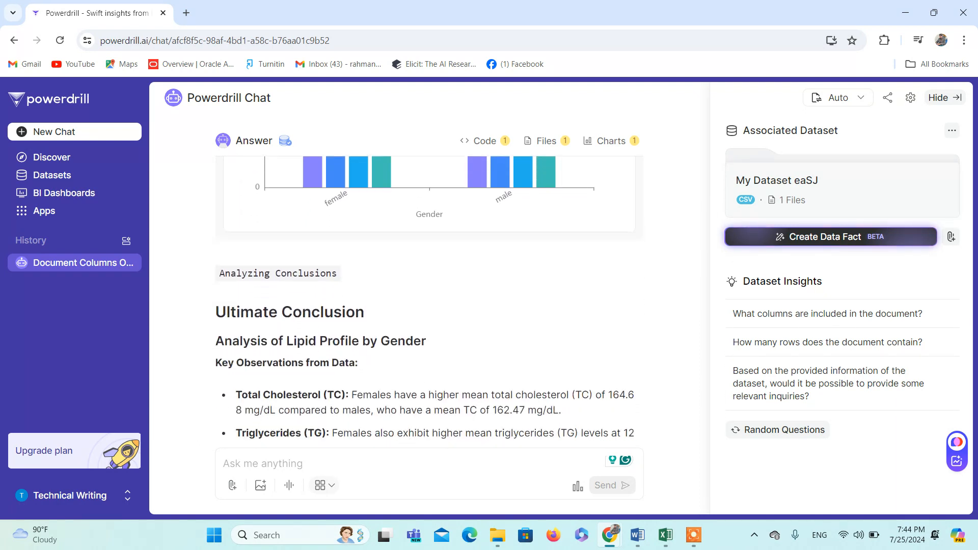
pyautogui.scroll(-3, 430, 305)
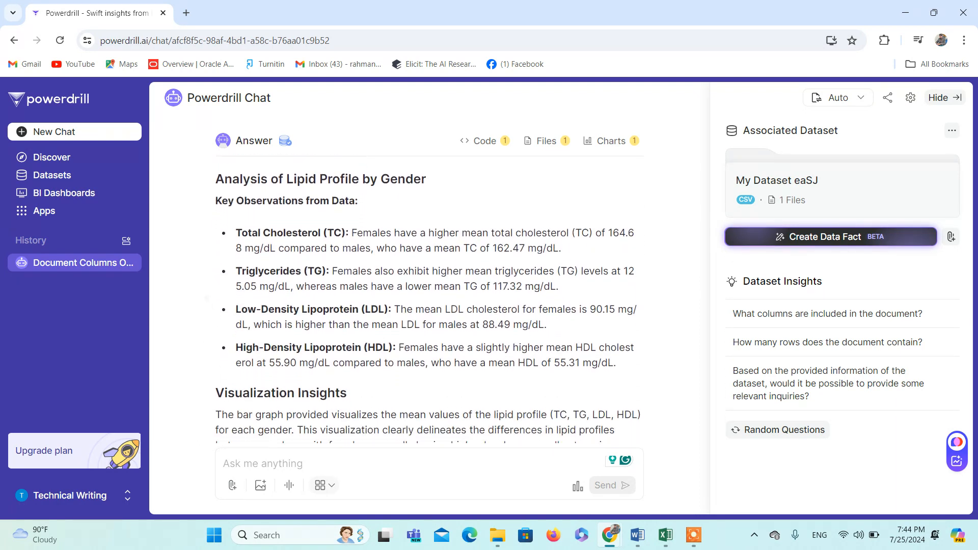
pyautogui.scroll(-2, 205, 294)
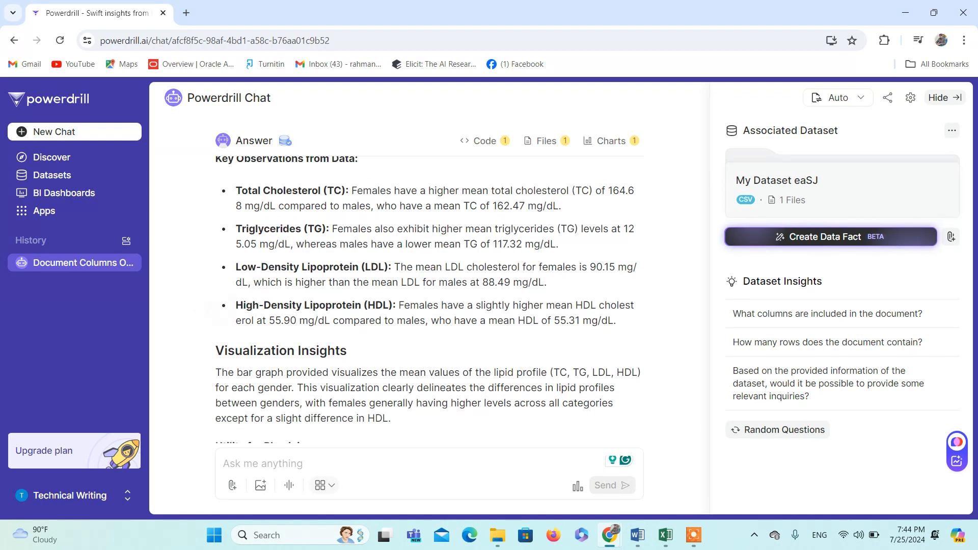
pyautogui.scroll(-2, 428, 298)
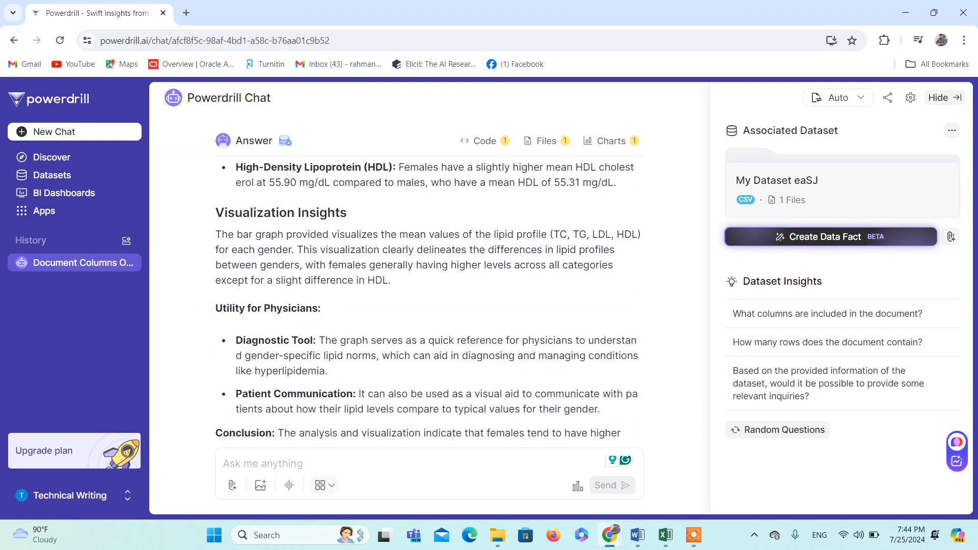
pyautogui.scroll(-2, 427, 299)
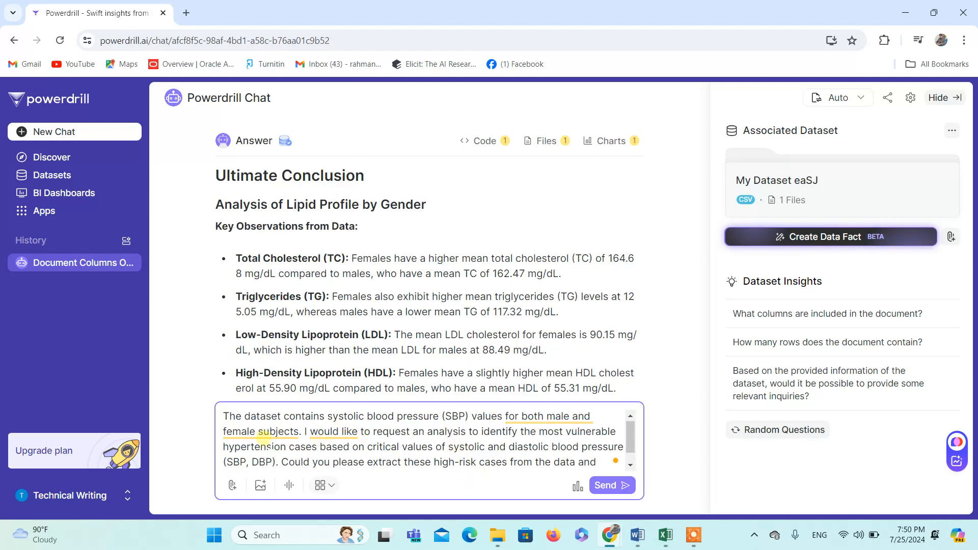
# Step: Ask the chat to extract the most vulnerable hypertension cases by critical SBP and DBP values and visualize them with an appropriate graph
pyautogui.moveTo(333, 431)
pyautogui.moveTo(376, 416); pyautogui.dragTo(604, 447)
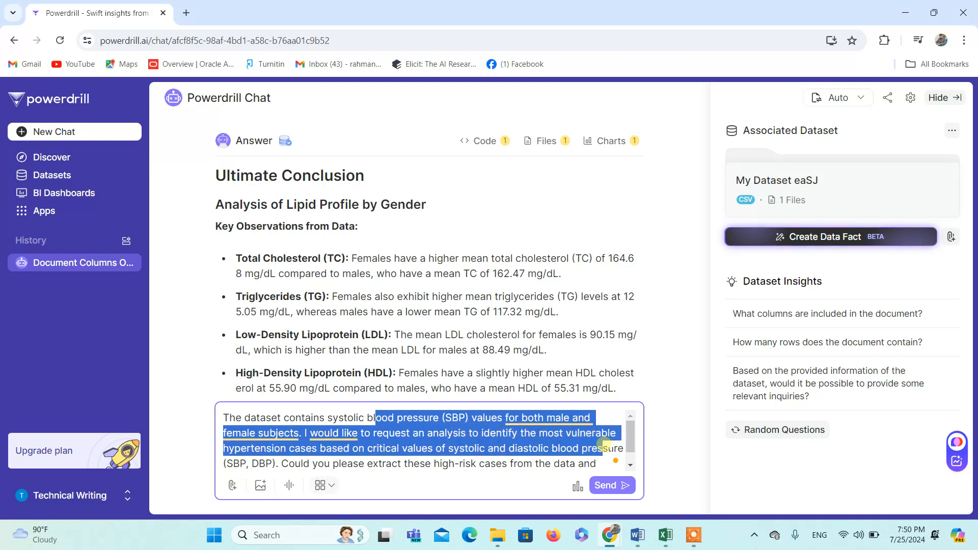
pyautogui.moveTo(609, 451); pyautogui.dragTo(610, 460)
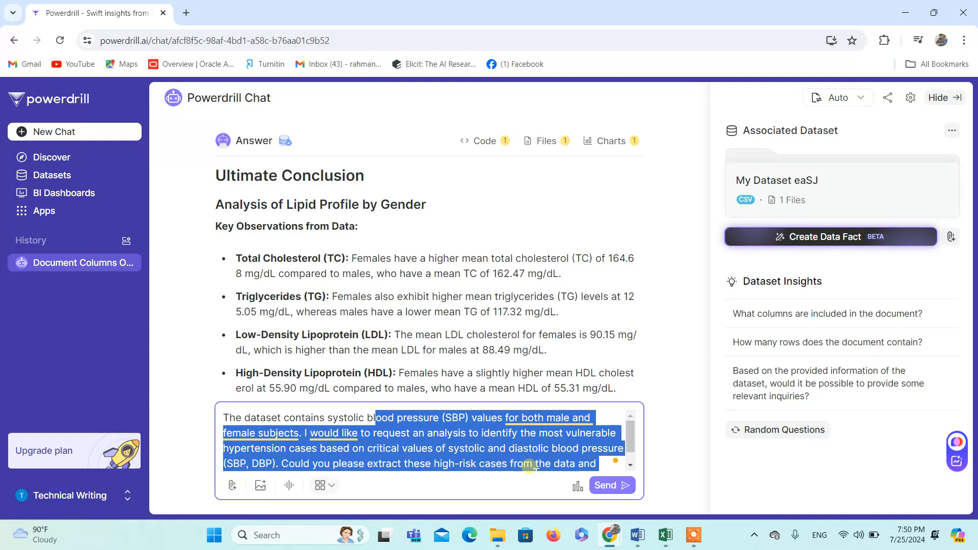
pyautogui.click(598, 463)
pyautogui.write('visualize the findings using an appropriate graphical representation?')
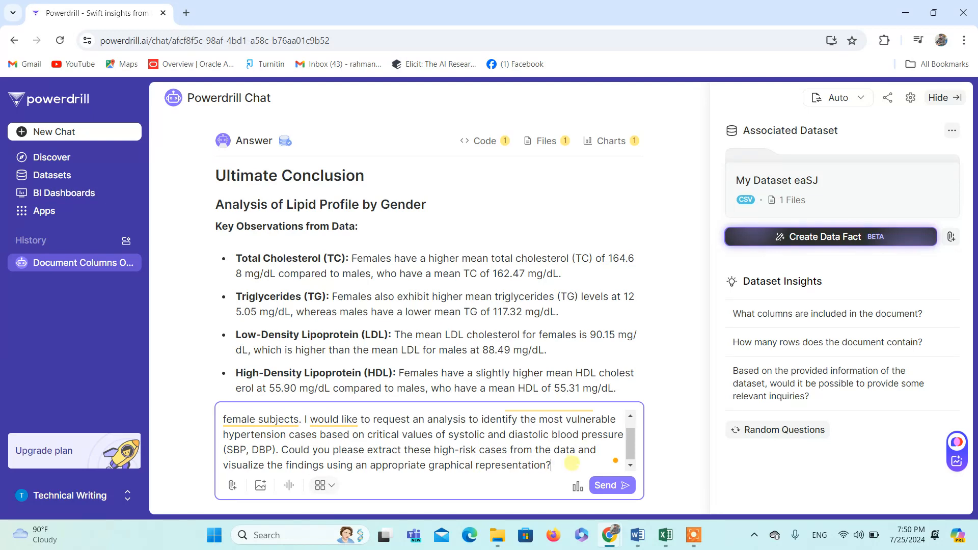
pyautogui.click(610, 485)
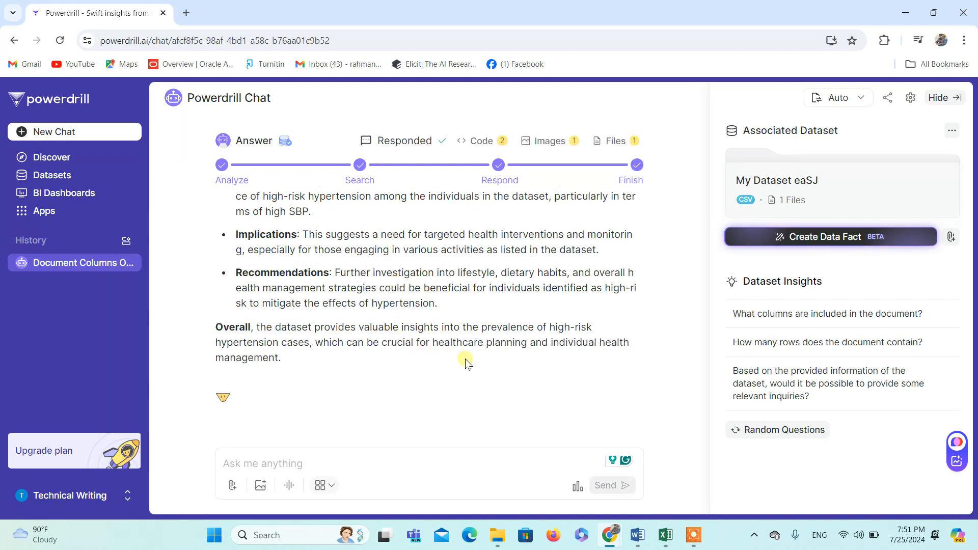
# Step: Examine the High-Risk Hypertension Cases bar chart, the Python code behind it and the table of extracted cases
pyautogui.scroll(10, 473, 361)
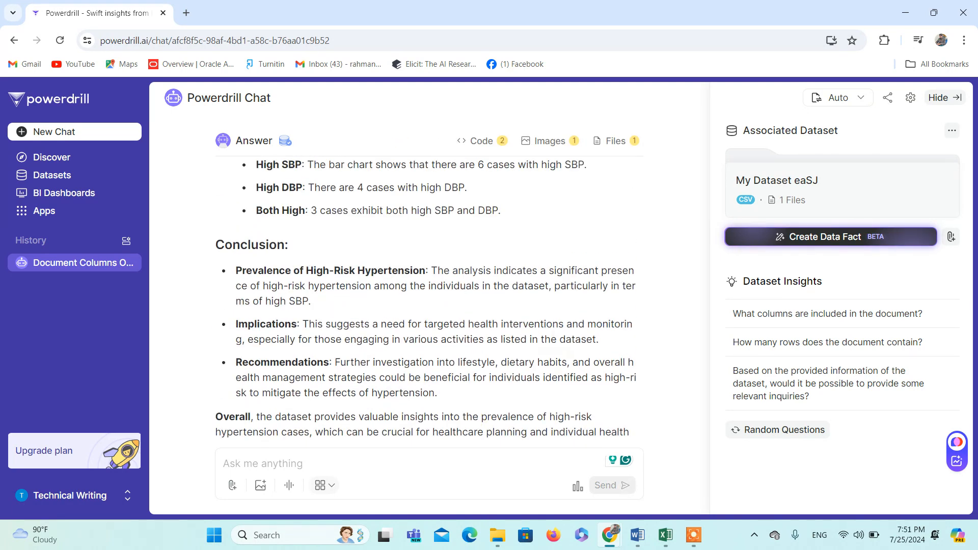
pyautogui.scroll(8, 474, 361)
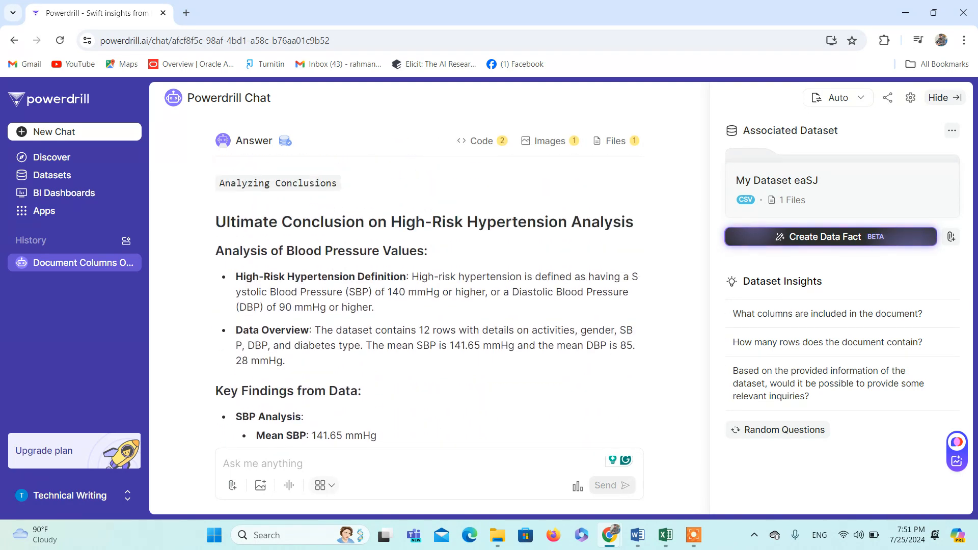
pyautogui.scroll(1, 427, 308)
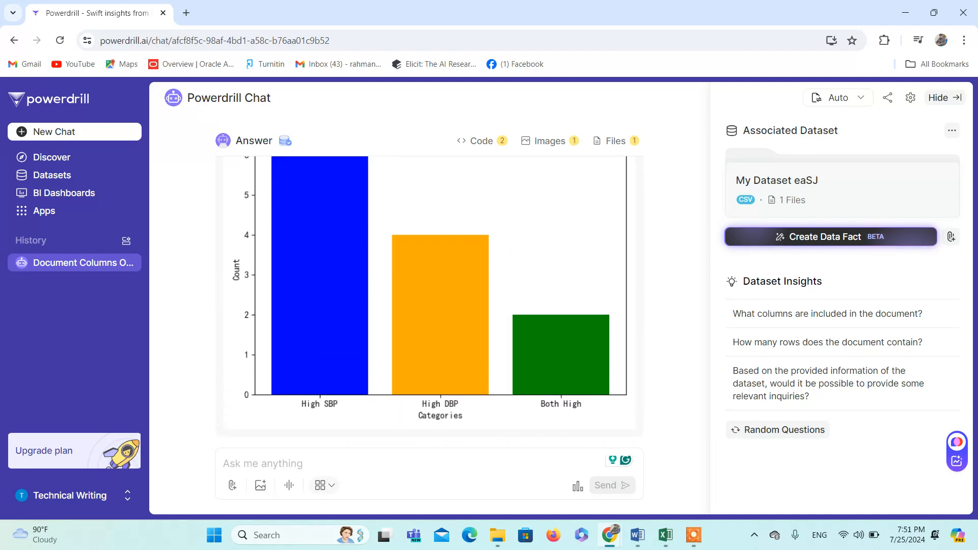
pyautogui.scroll(1, 675, 288)
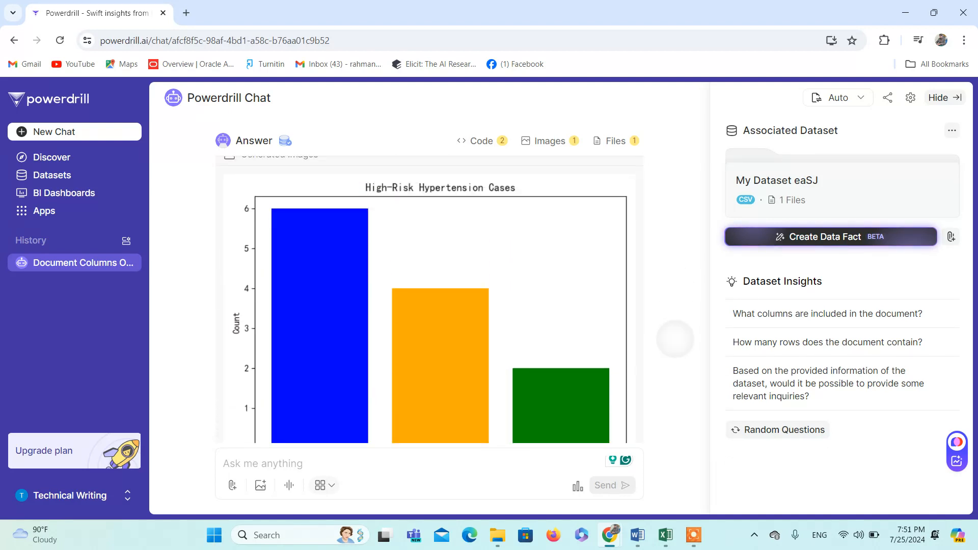
pyautogui.scroll(-1, 675, 339)
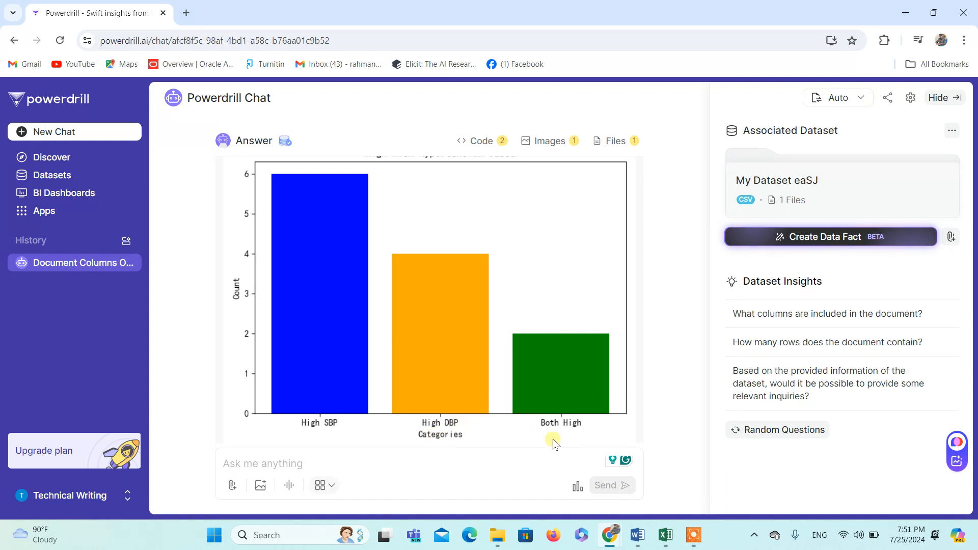
pyautogui.scroll(-4, 611, 431)
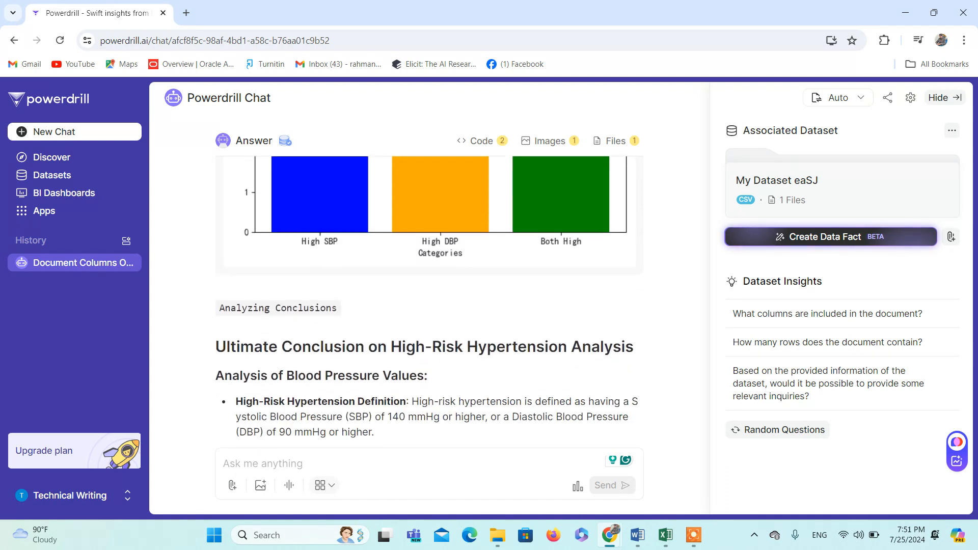
pyautogui.scroll(8, 629, 259)
pyautogui.scroll(5, 629, 258)
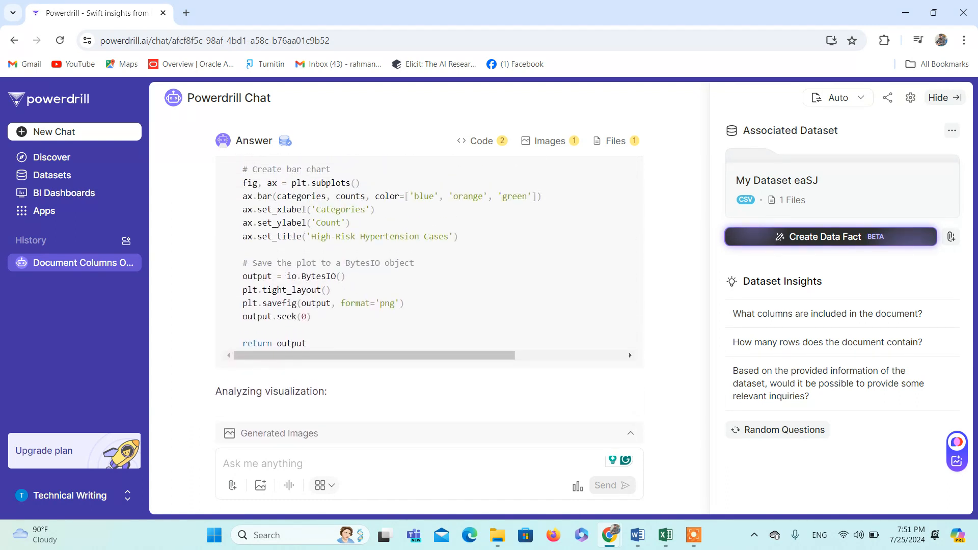
pyautogui.scroll(5, 430, 298)
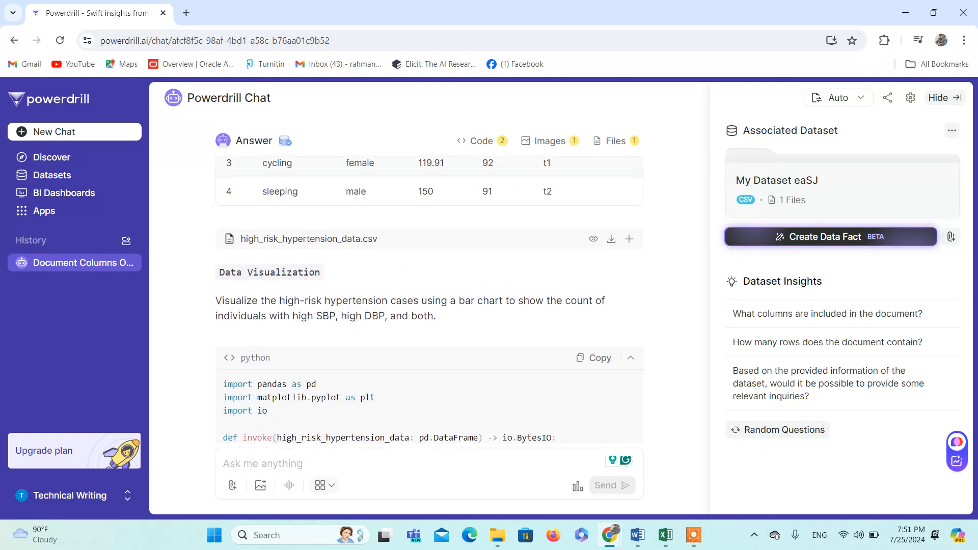
pyautogui.scroll(1, 430, 298)
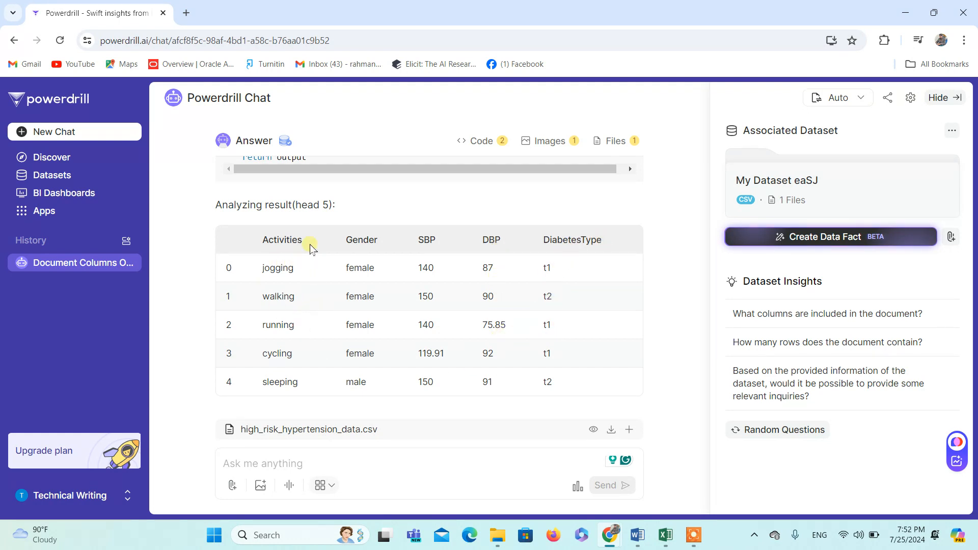
# Step: Read the hypertension conclusions, covering the high-risk definition, SBP and DBP analysis, chart interpretation, implications and recommendations
pyautogui.scroll(-15, 671, 321)
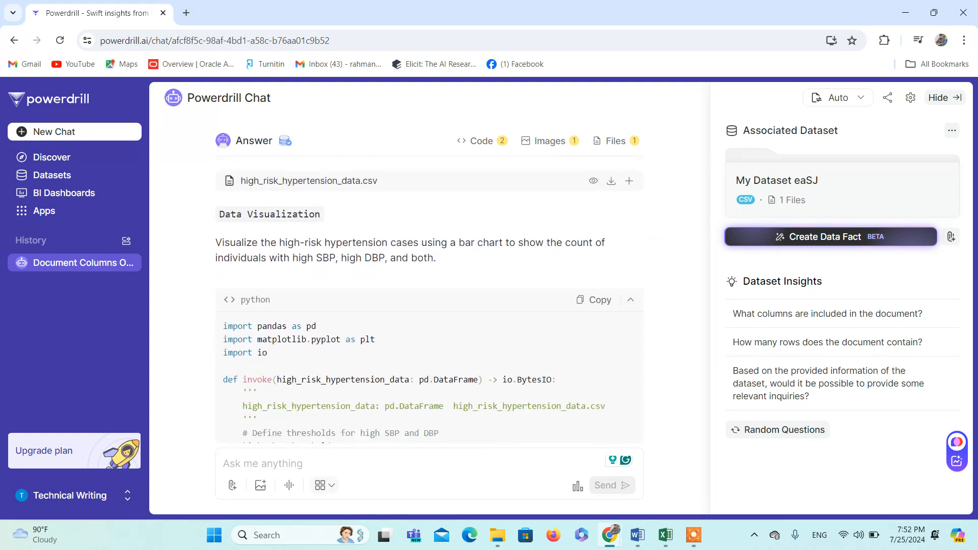
pyautogui.scroll(-7, 432, 301)
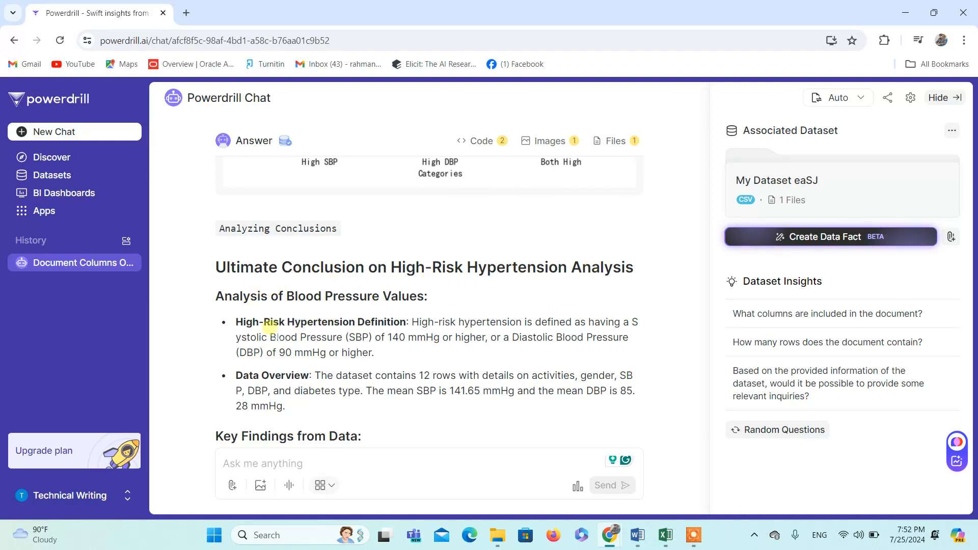
pyautogui.scroll(-2, 407, 351)
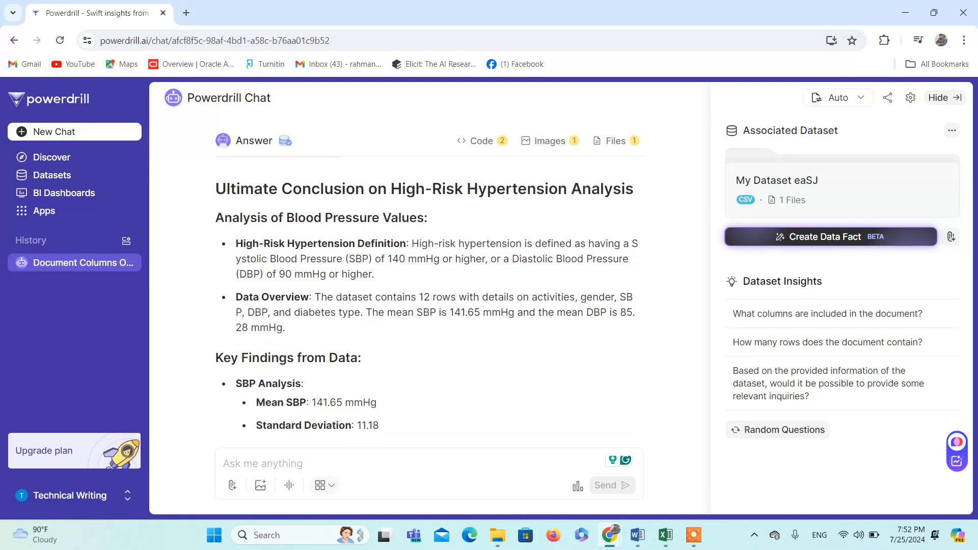
pyautogui.scroll(-3, 191, 359)
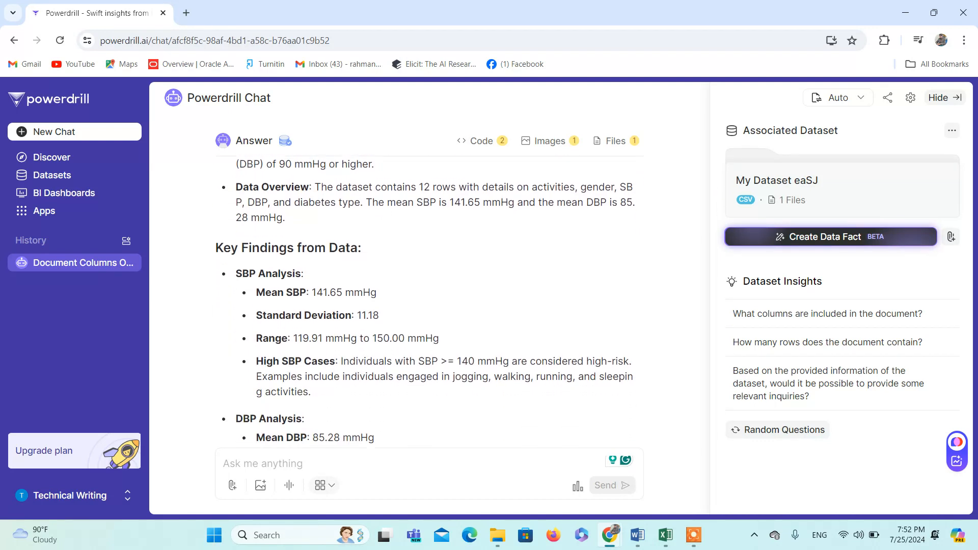
pyautogui.scroll(-5, 340, 292)
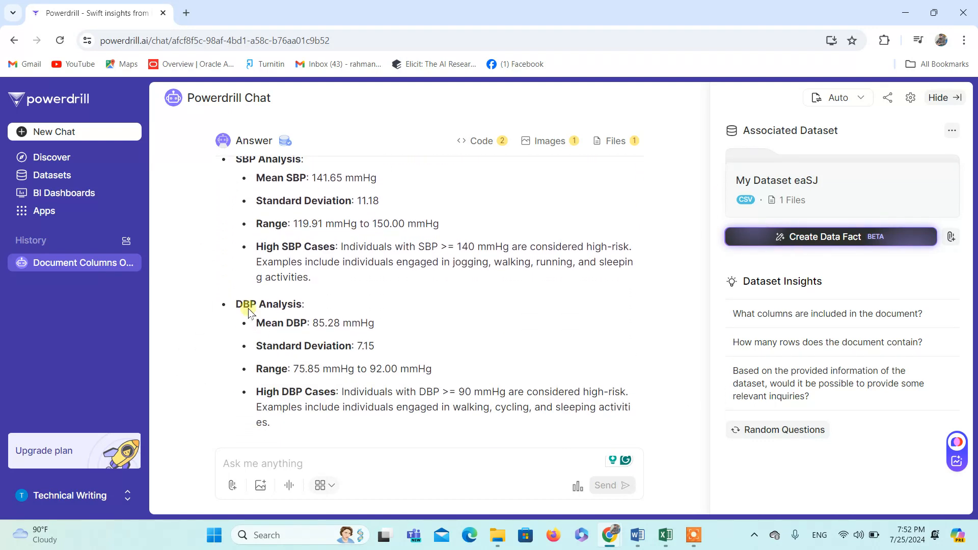
pyautogui.scroll(-2, 423, 300)
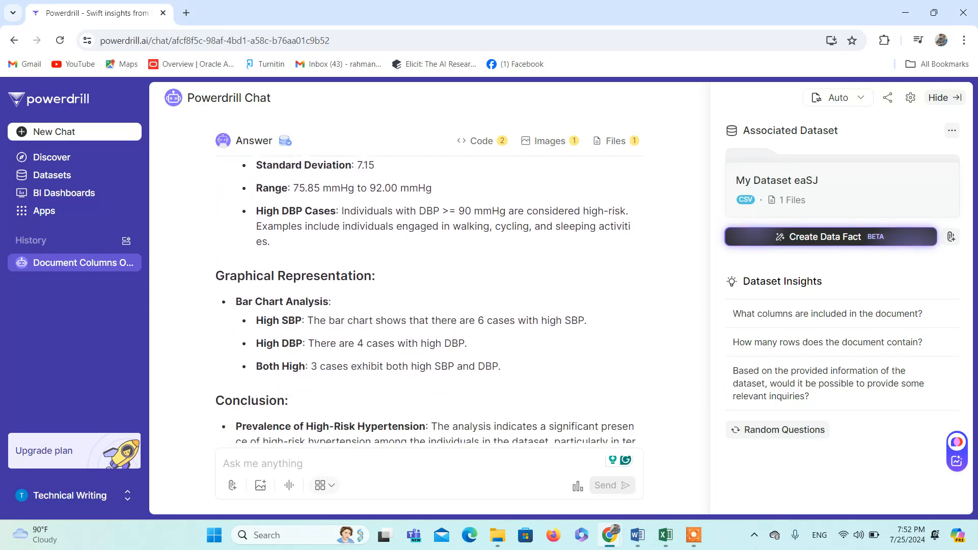
pyautogui.scroll(-4, 443, 336)
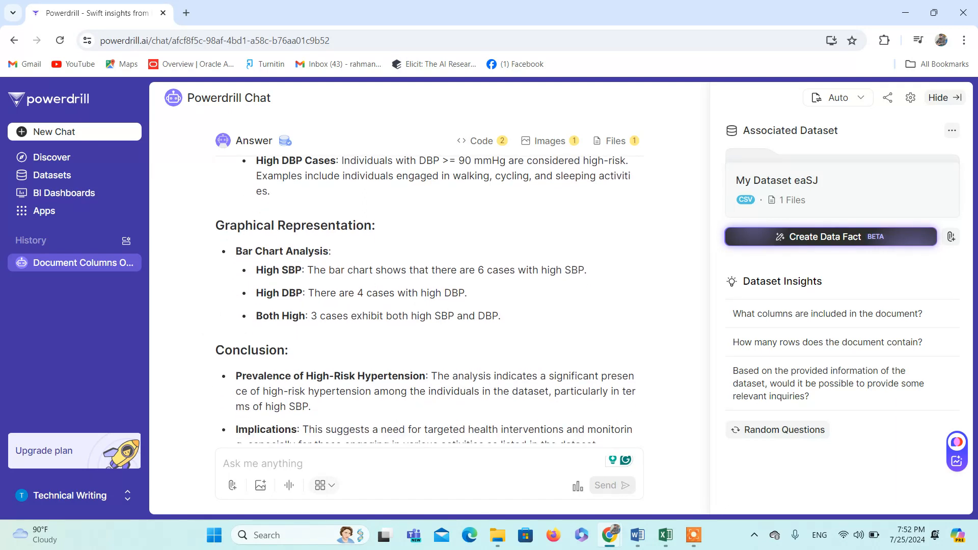
pyautogui.scroll(-1, 429, 301)
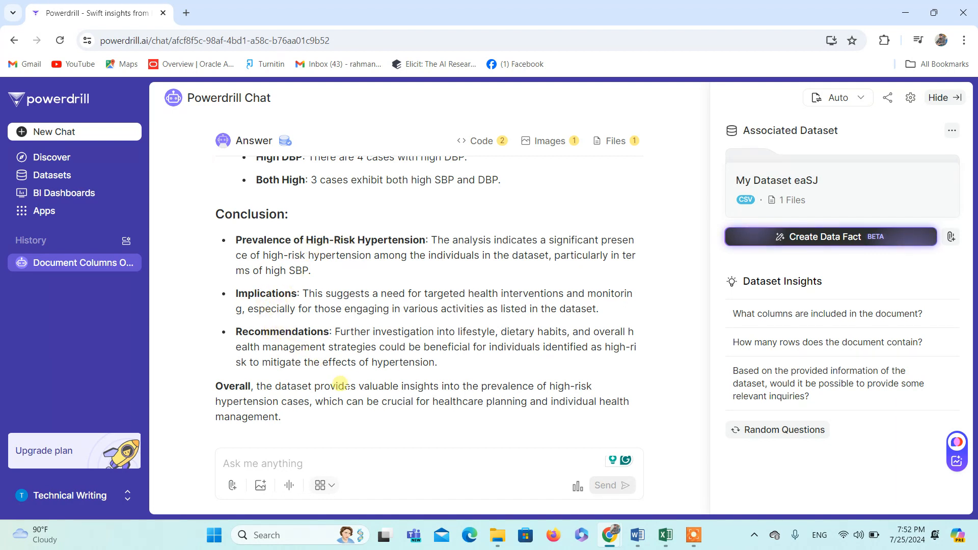
# Step: Copy the whole hypertension answer and paste it into a new blank Word document
pyautogui.scroll(-1, 339, 383)
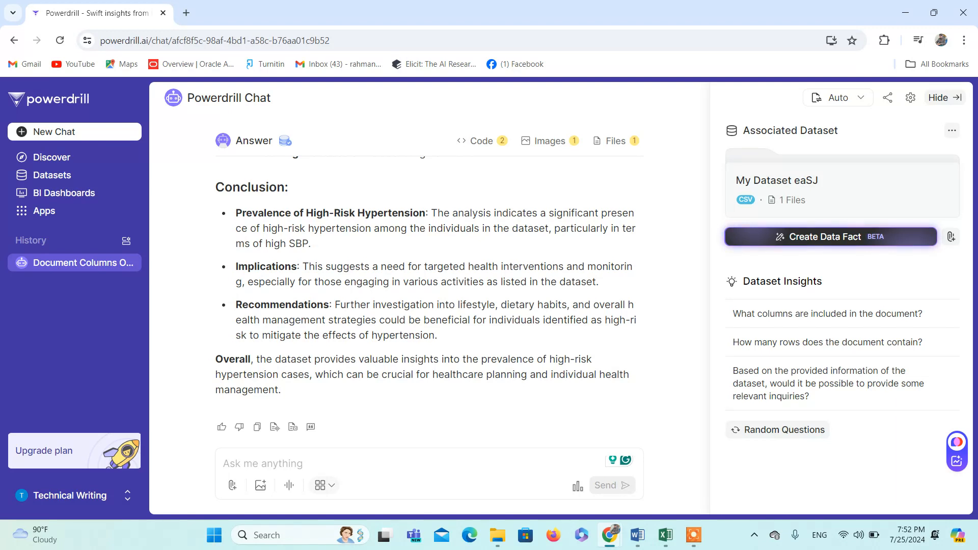
pyautogui.click(258, 427)
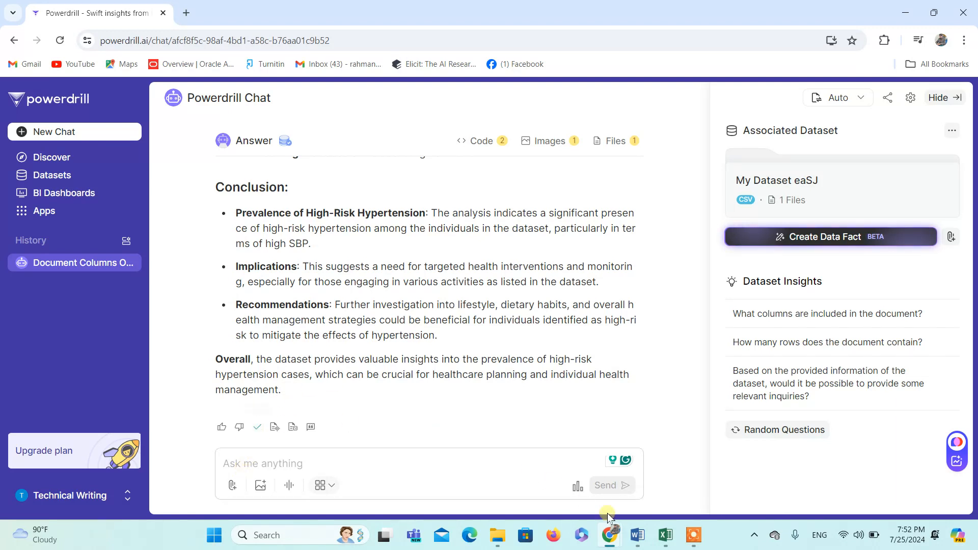
pyautogui.moveTo(640, 540)
pyautogui.click(700, 479)
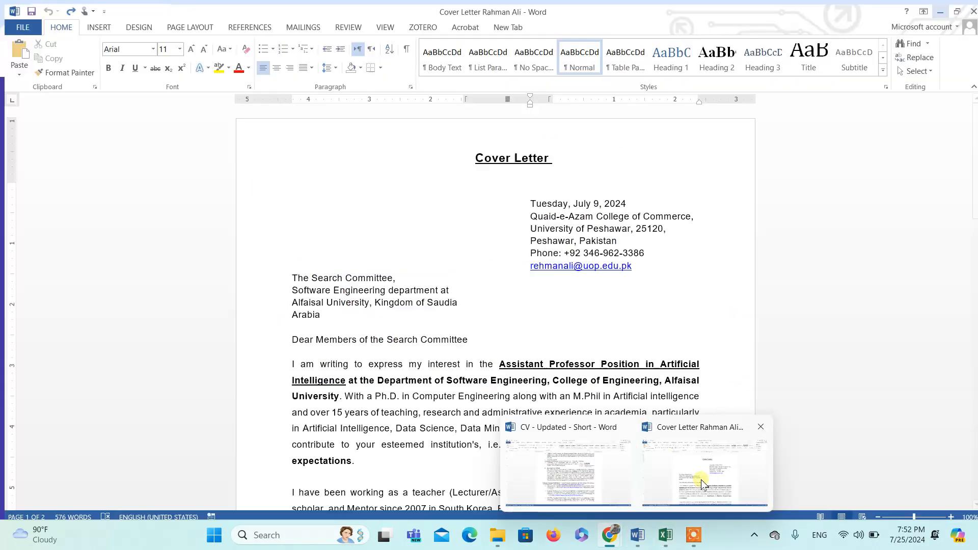
pyautogui.hotkey('ctrl', 'n')
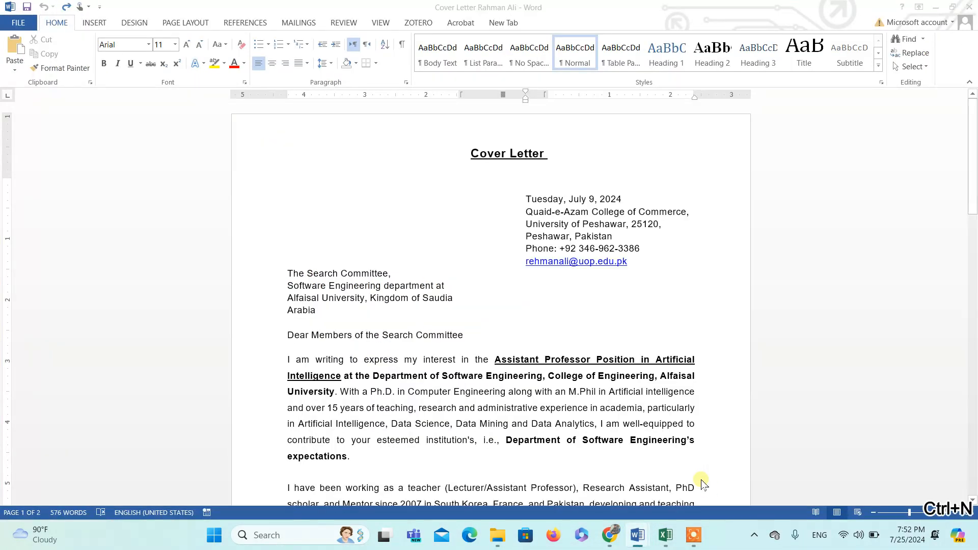
pyautogui.hotkey('ctrl', 'v')
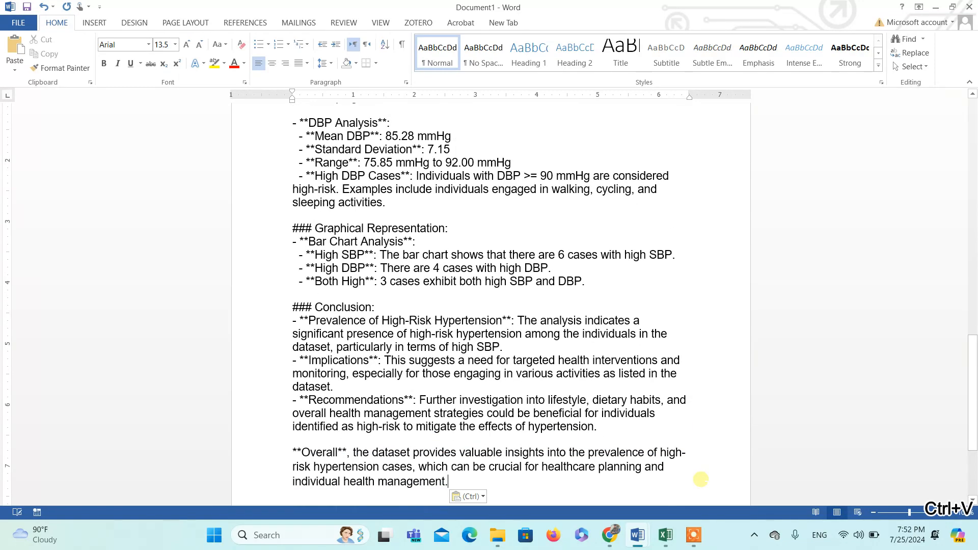
# Step: Switch from Word back to the Powerdrill chat and view the images and files generated for the hypertension answer
pyautogui.moveTo(974, 387); pyautogui.dragTo(961, 511)
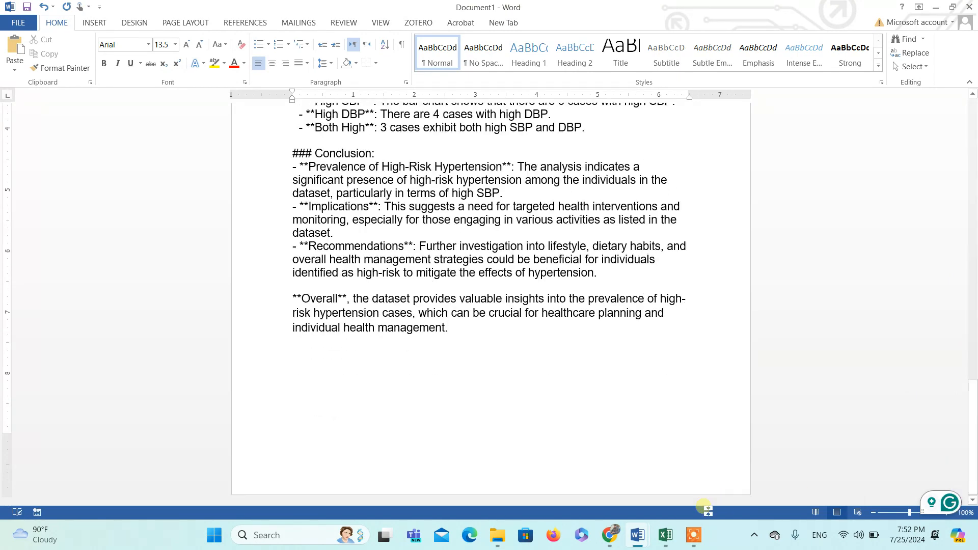
pyautogui.moveTo(614, 534)
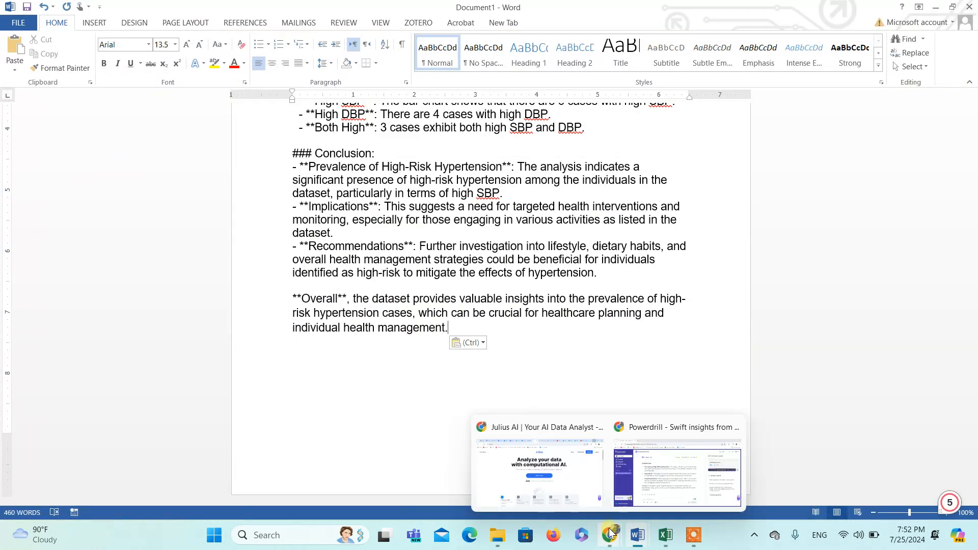
pyautogui.click(677, 479)
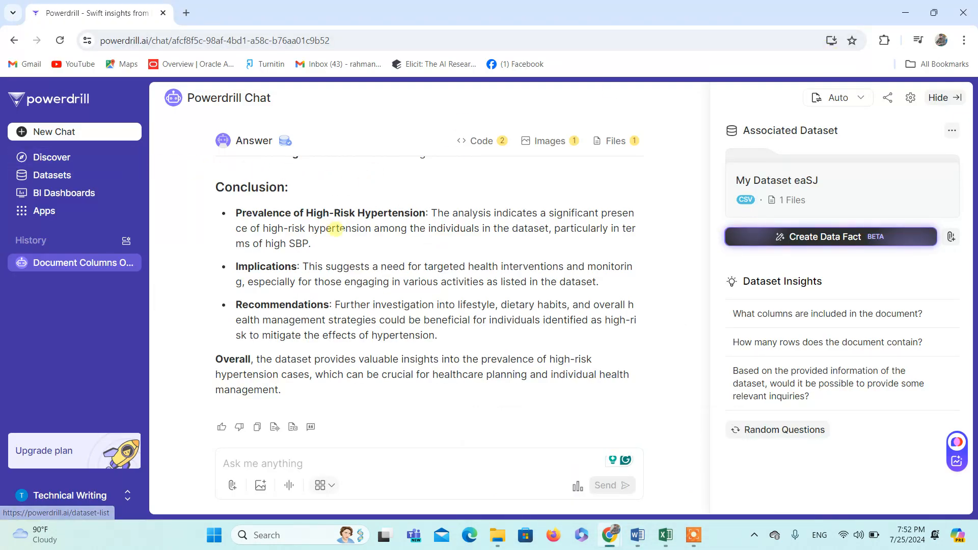
pyautogui.click(550, 141)
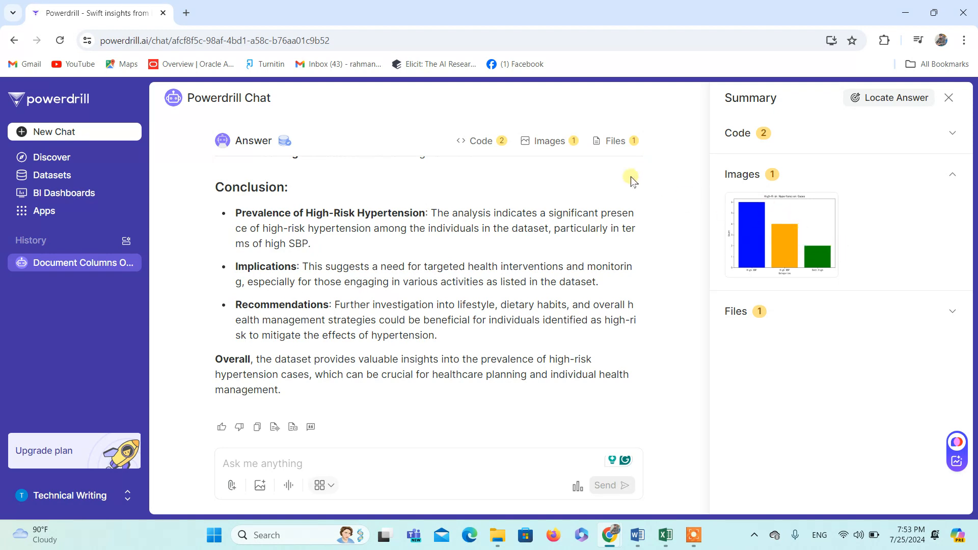
pyautogui.click(625, 145)
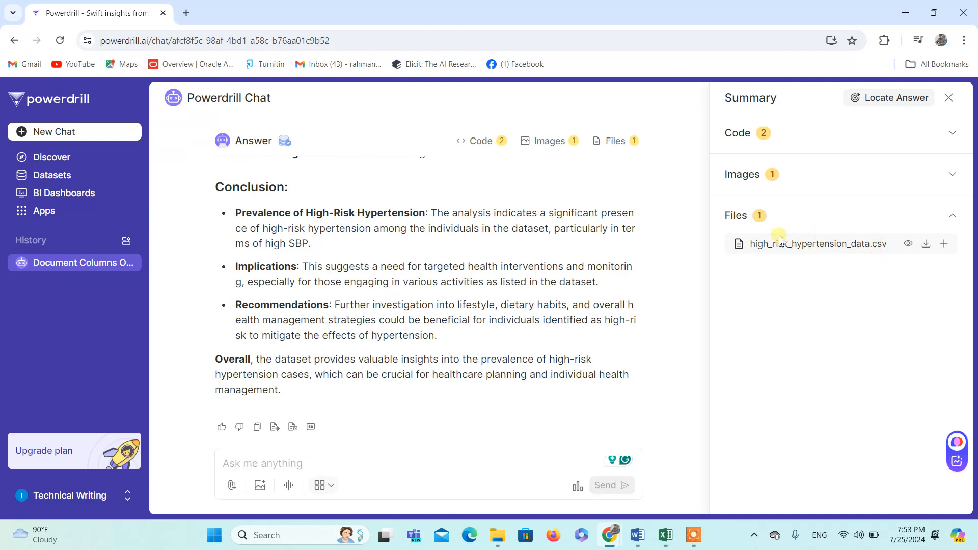
# Step: Expand both Python code blocks of the hypertension answer for viewing, and return to the Powerdrill home page
pyautogui.click(491, 144)
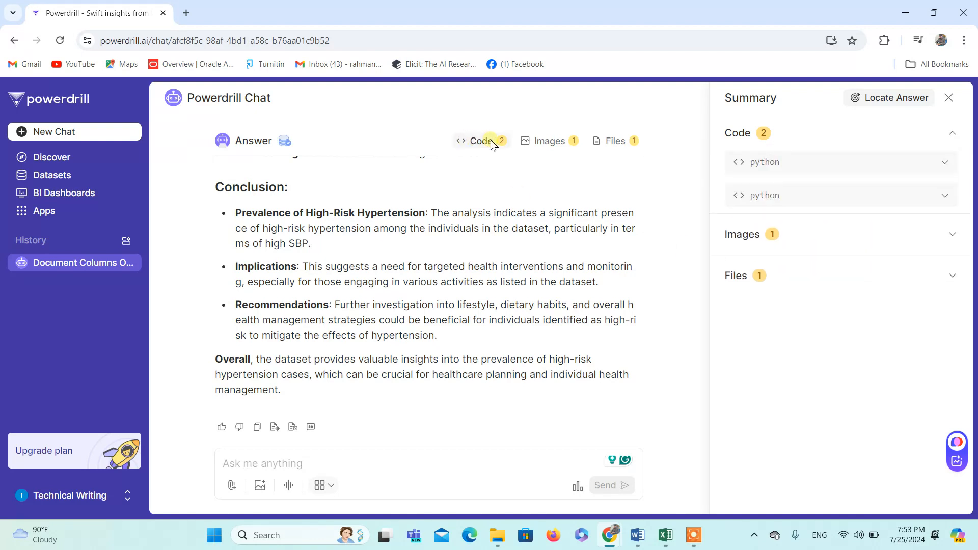
pyautogui.click(877, 168)
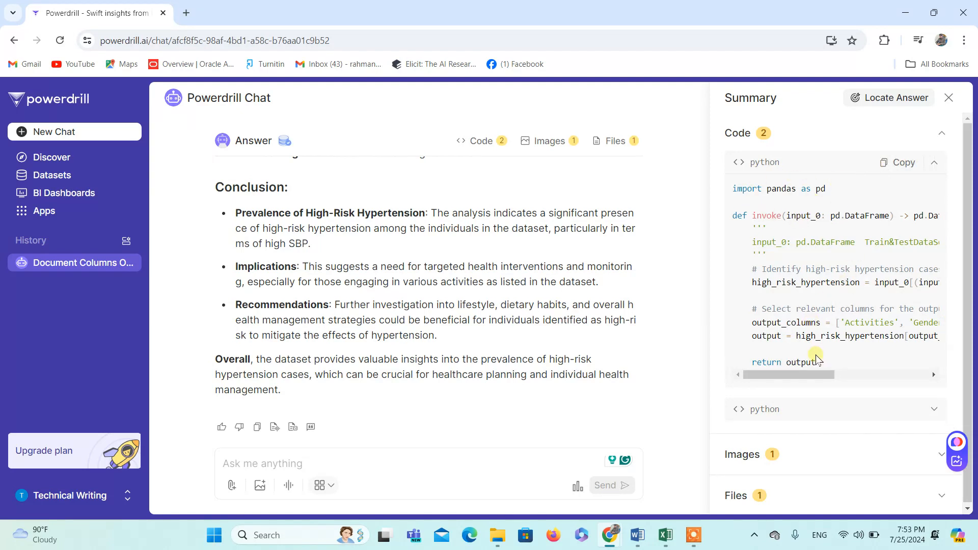
pyautogui.click(832, 409)
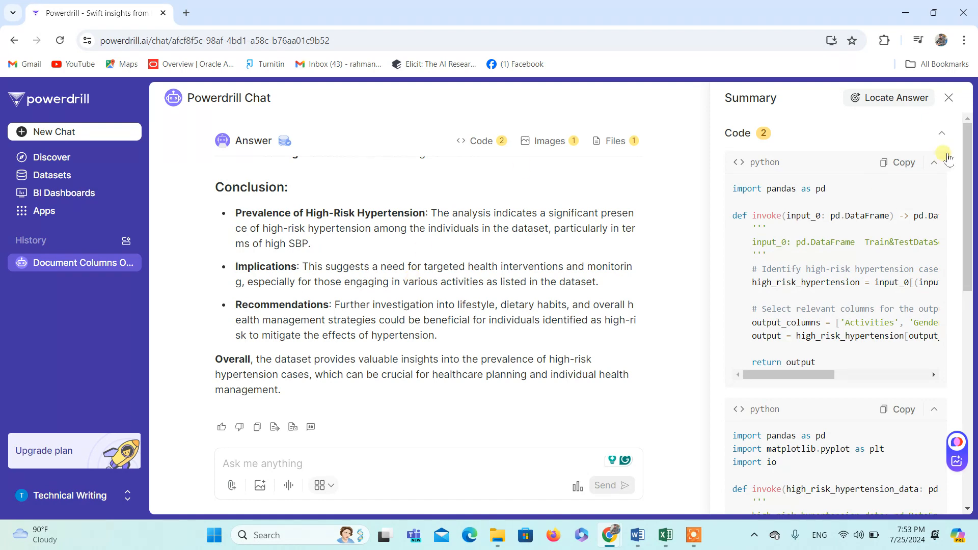
pyautogui.click(77, 99)
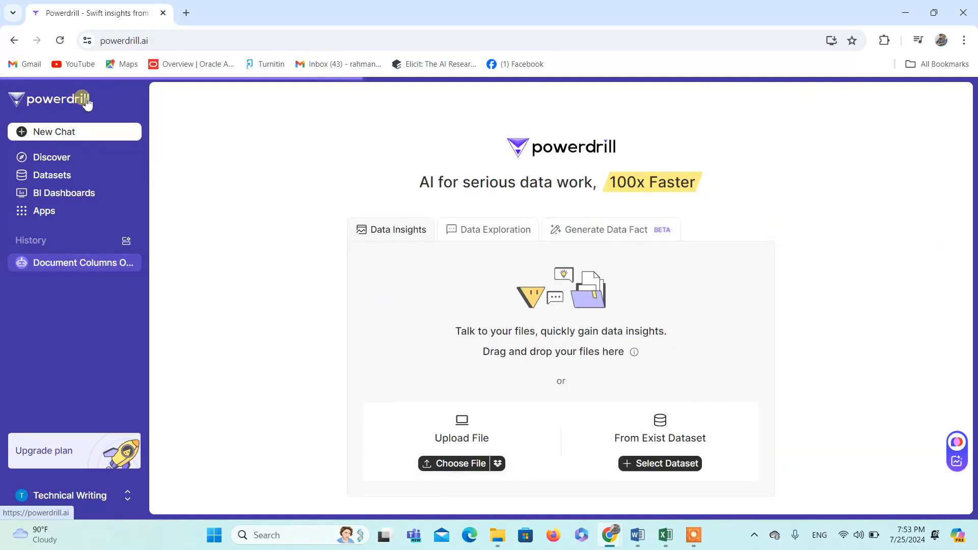